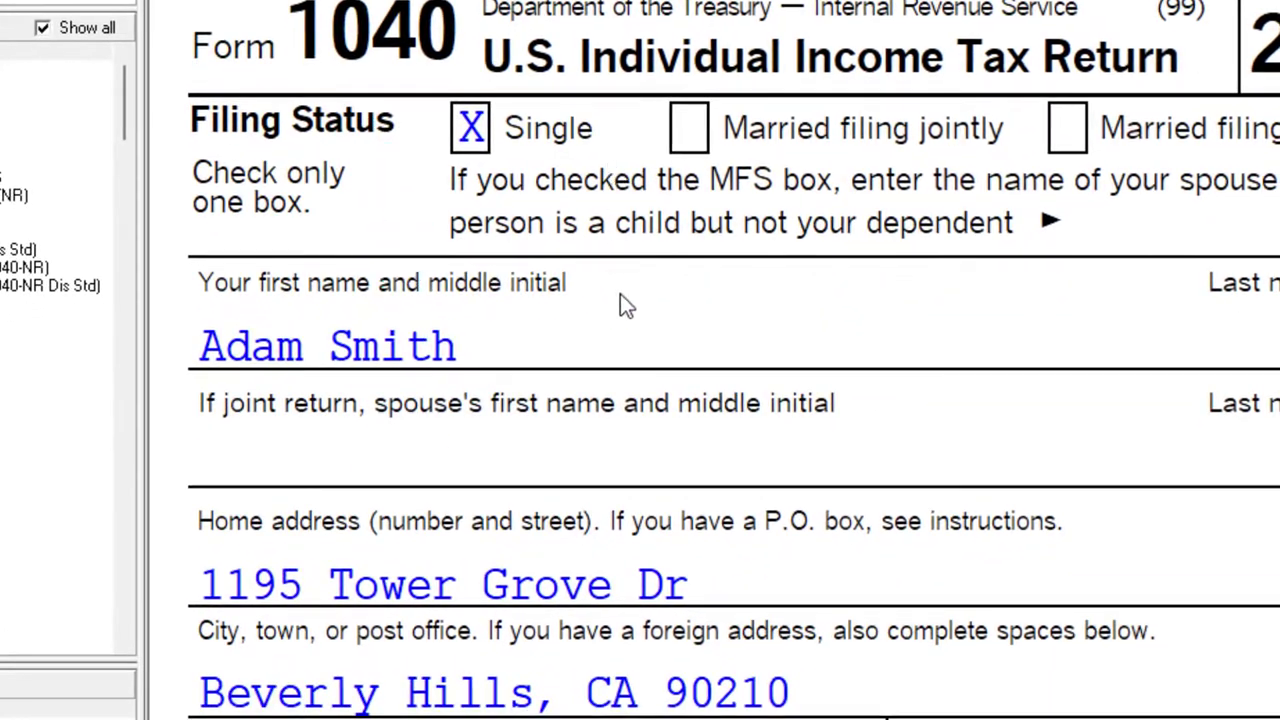
Step: Review page 1 of Form 1040 from the filing status and wages down to the taxable income line
scroll(700, 400, "down", 10)
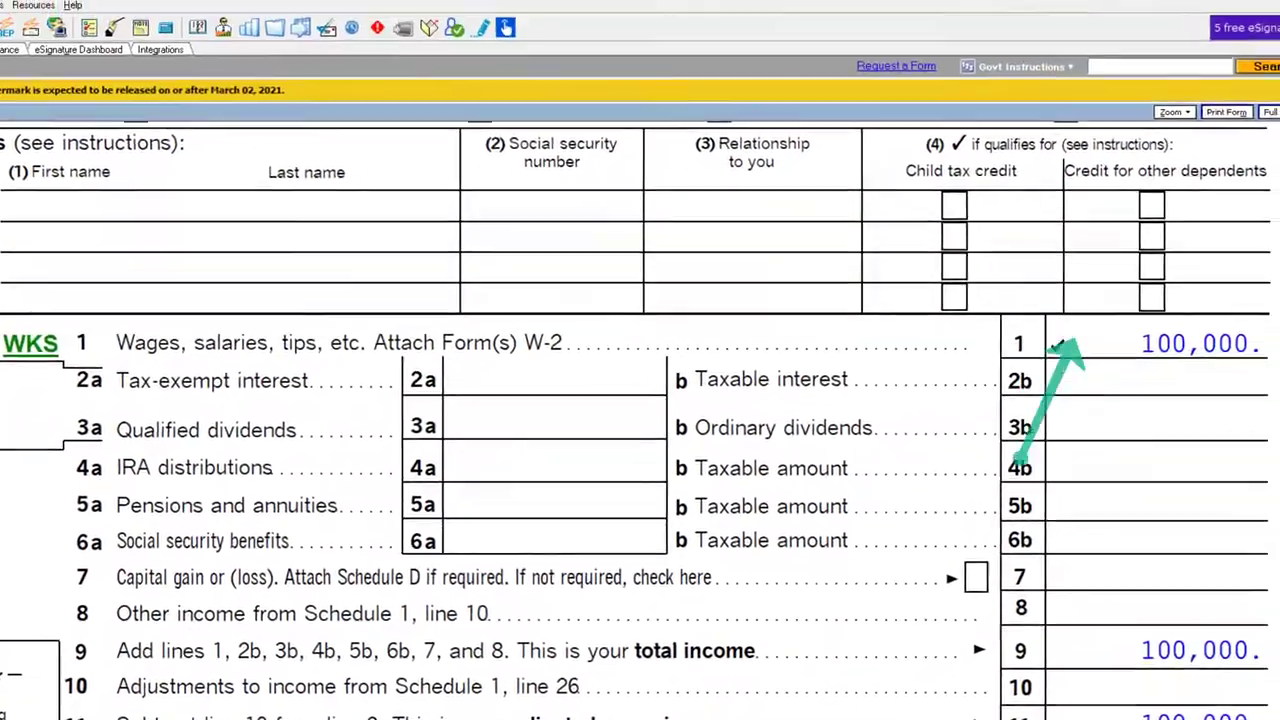
key("Tab")
key("Tab")
key("Tab")
key("Tab")
key("Tab")
key("Tab")
key("Tab")
key("Tab")
key("Tab")
key("Tab")
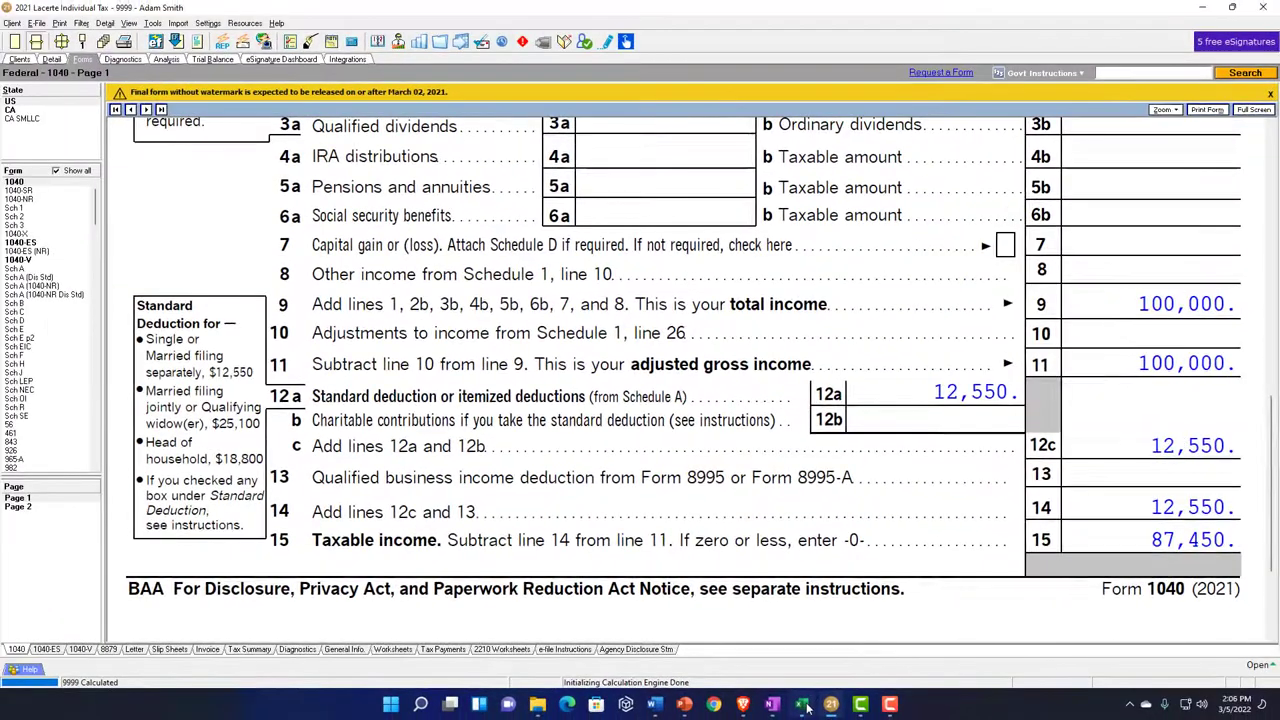
Step: Switch to the Tax Formula worksheet in Excel and compare its income, standard deduction and taxable income with the return
left_click(803, 705)
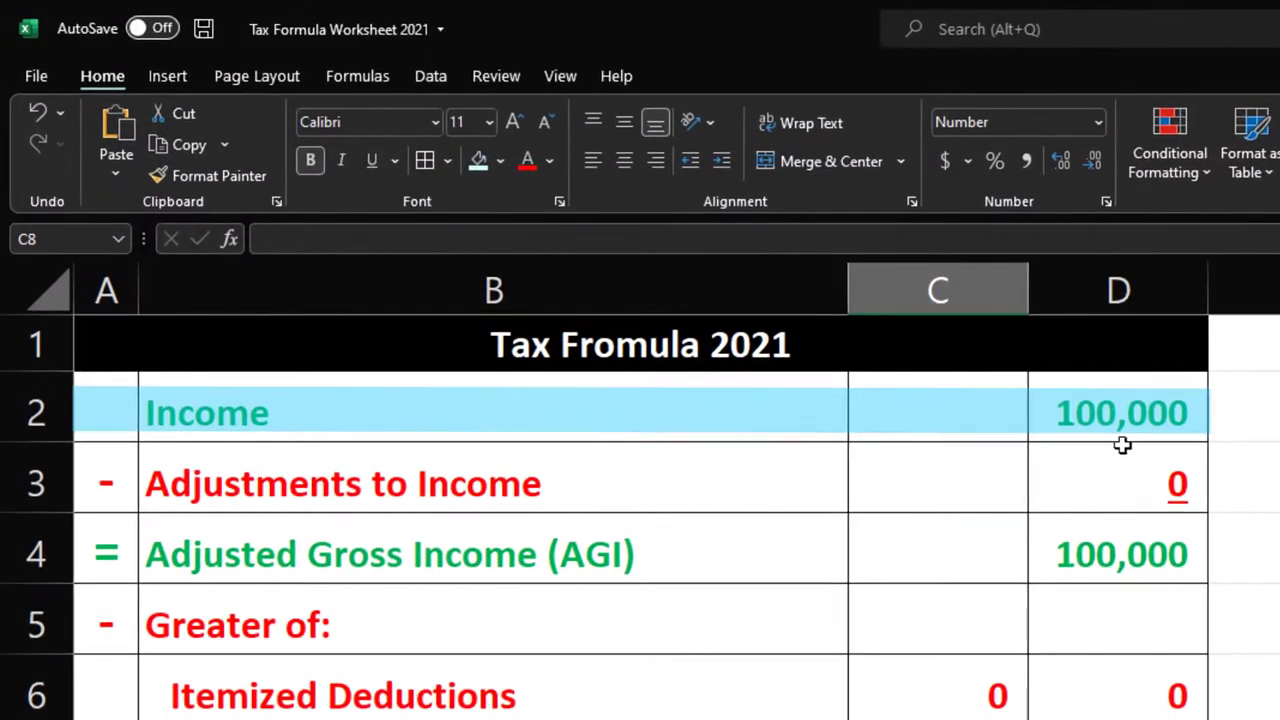
left_click(1115, 412)
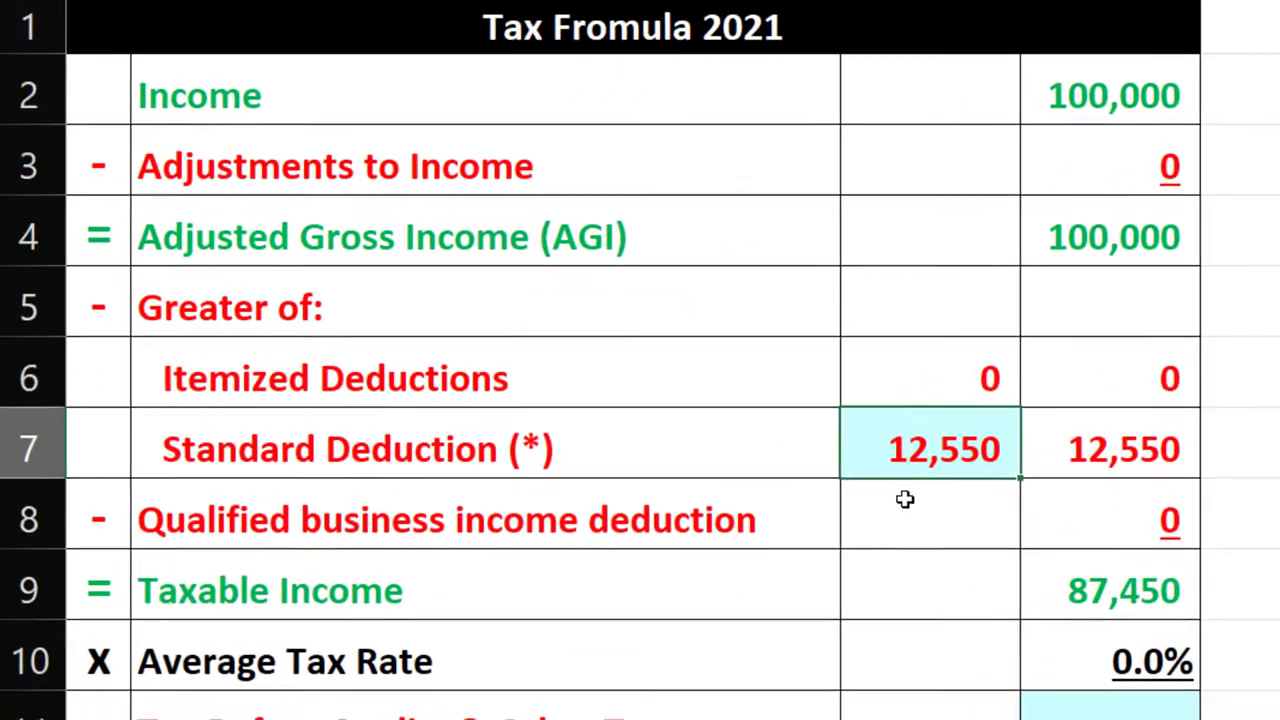
left_click(590, 705)
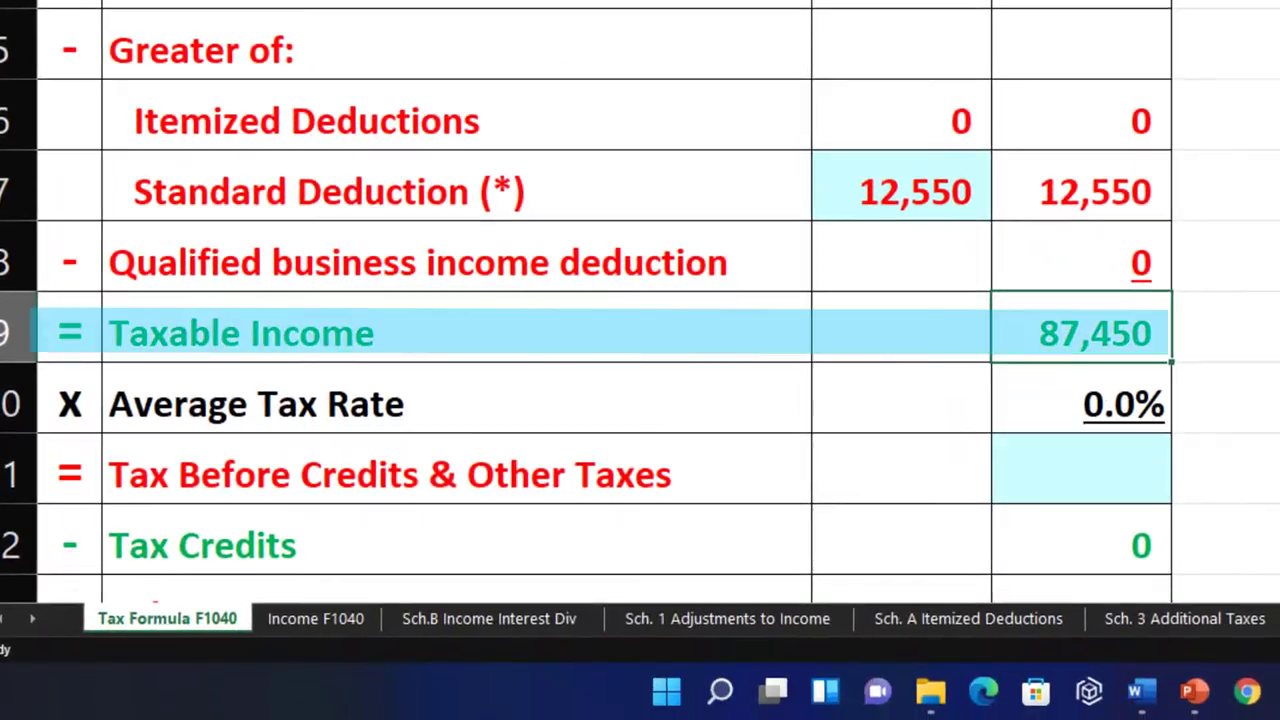
Step: Consult page 2 of the 1040 in Lacerte and enter 15,015 as Tax Before Credits & Other Taxes in the Excel worksheet
left_click(1228, 703)
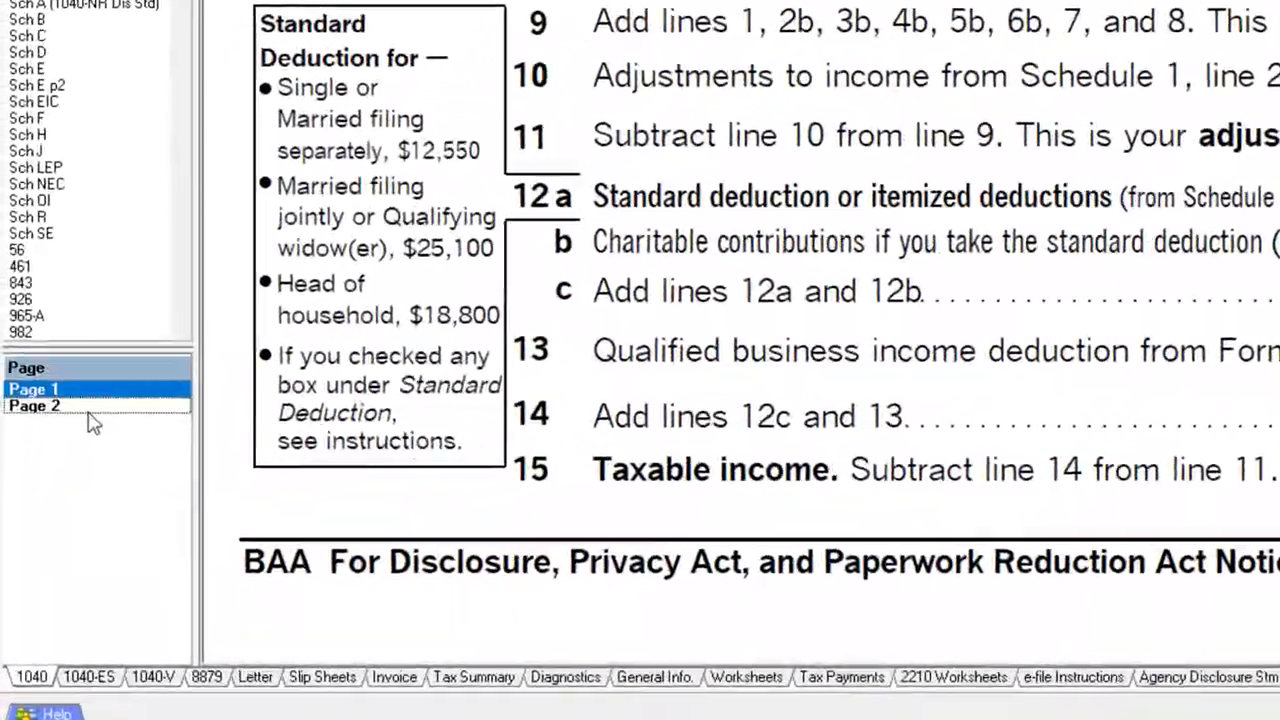
left_click(90, 406)
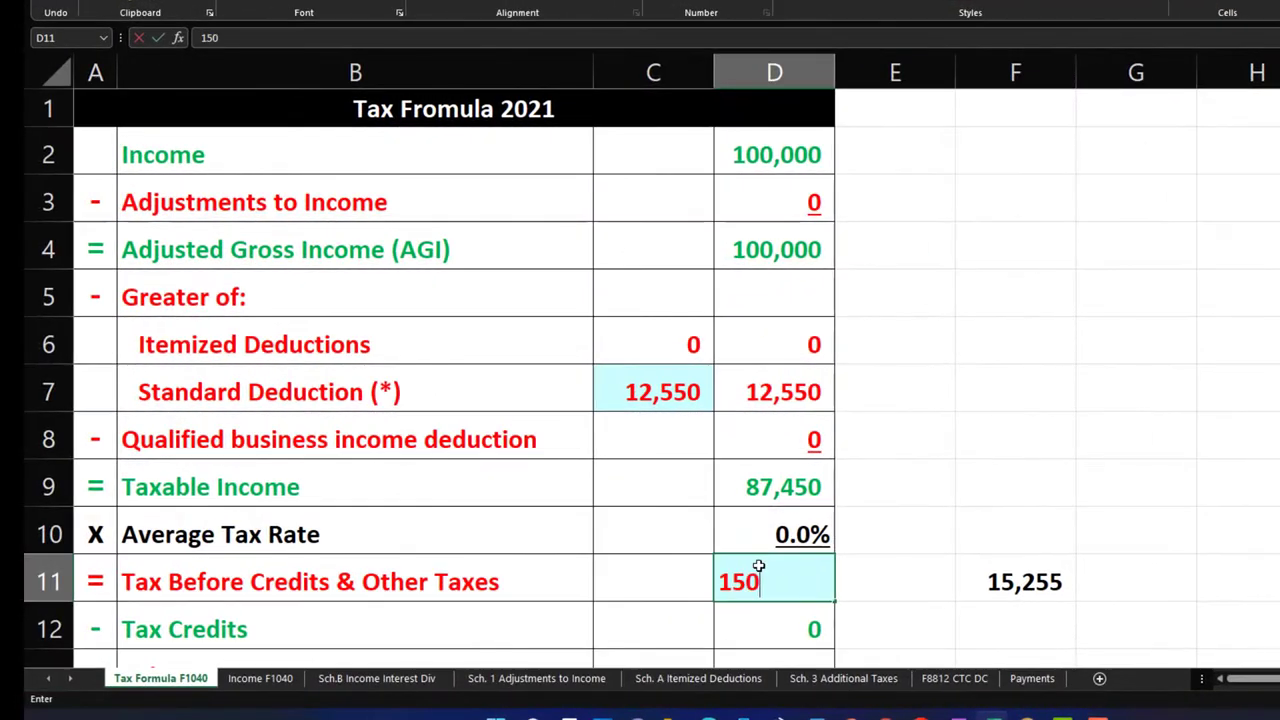
key("Return")
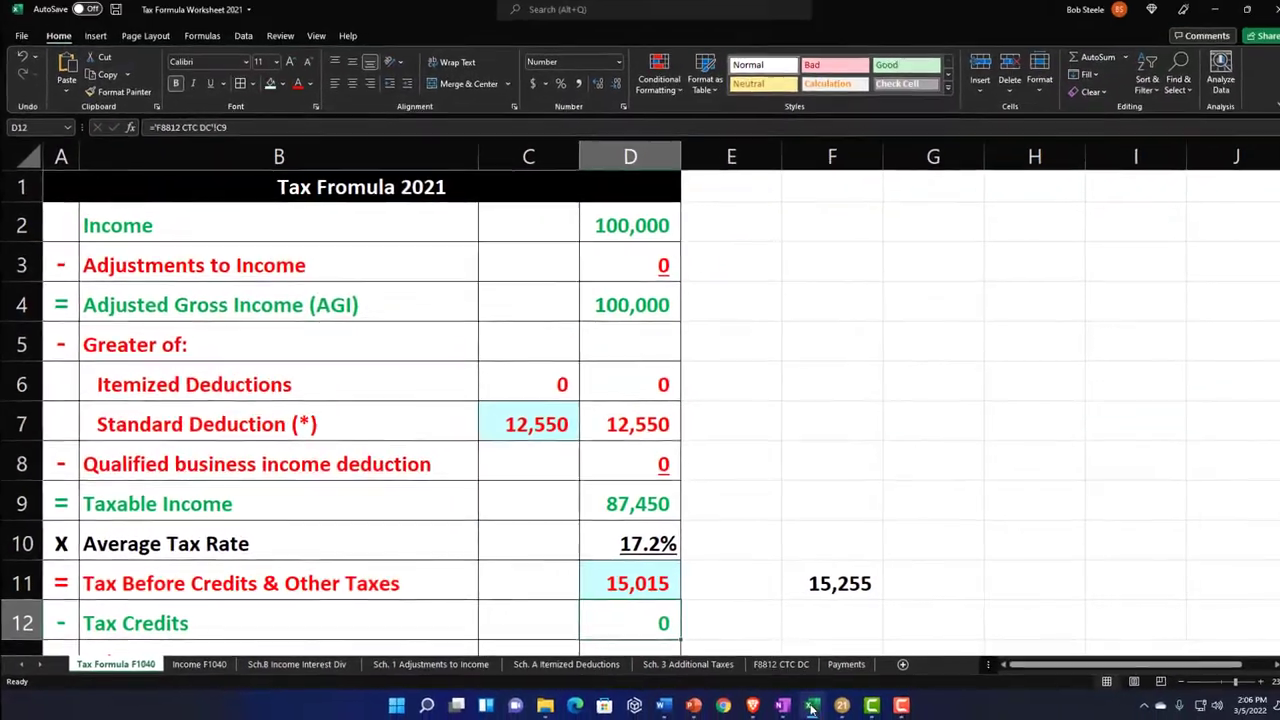
Step: Switch back to the 1040 in Lacerte and review the taxpayer information on page 1
left_click(803, 705)
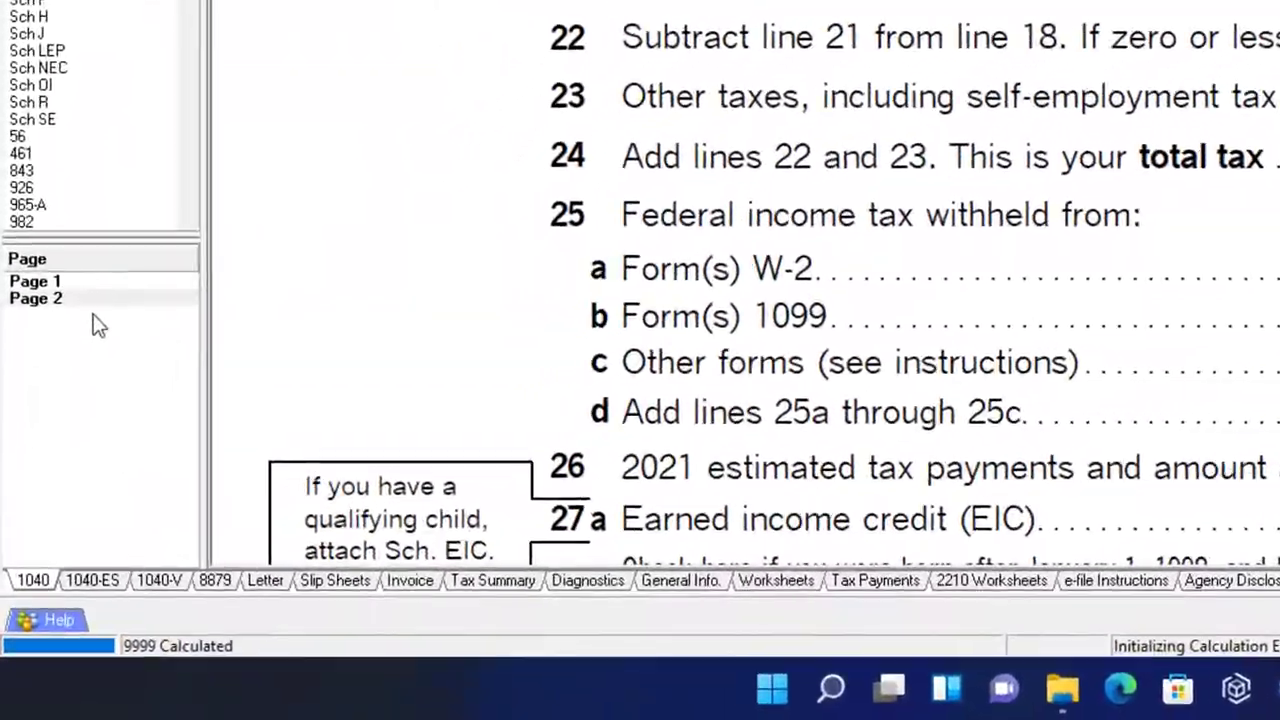
left_click(58, 277)
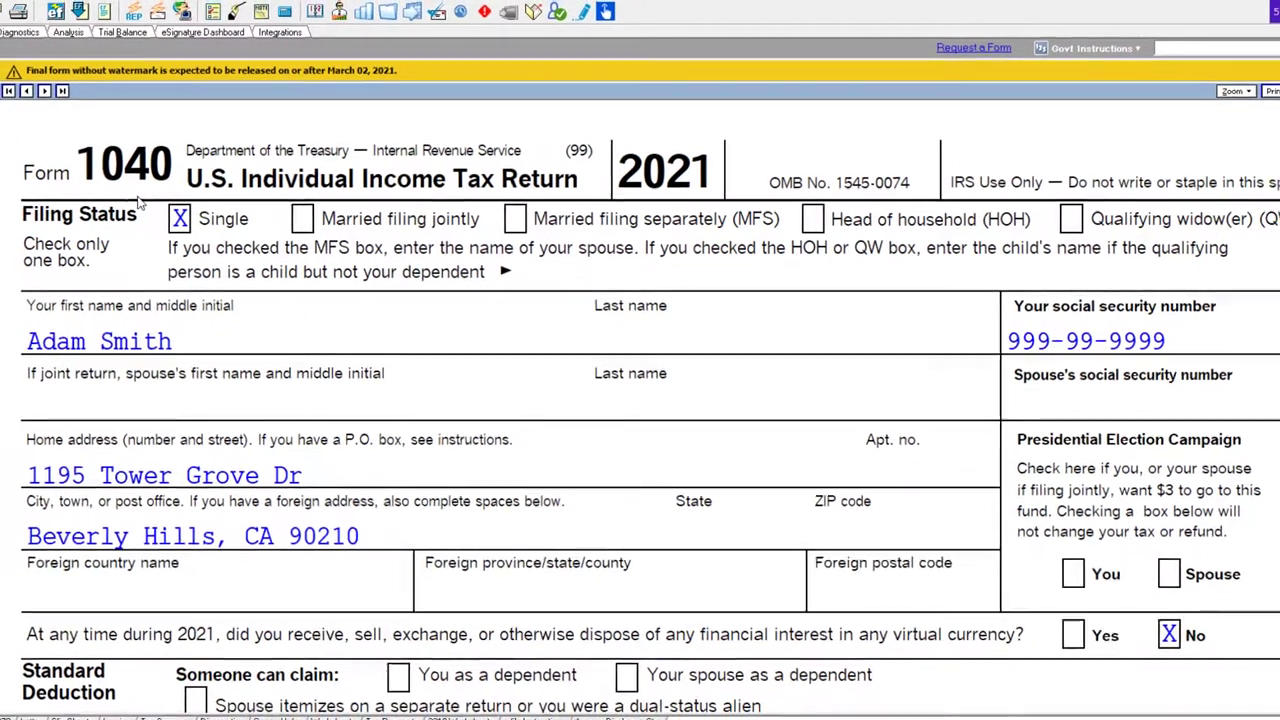
scroll(210, 255, "down", 3)
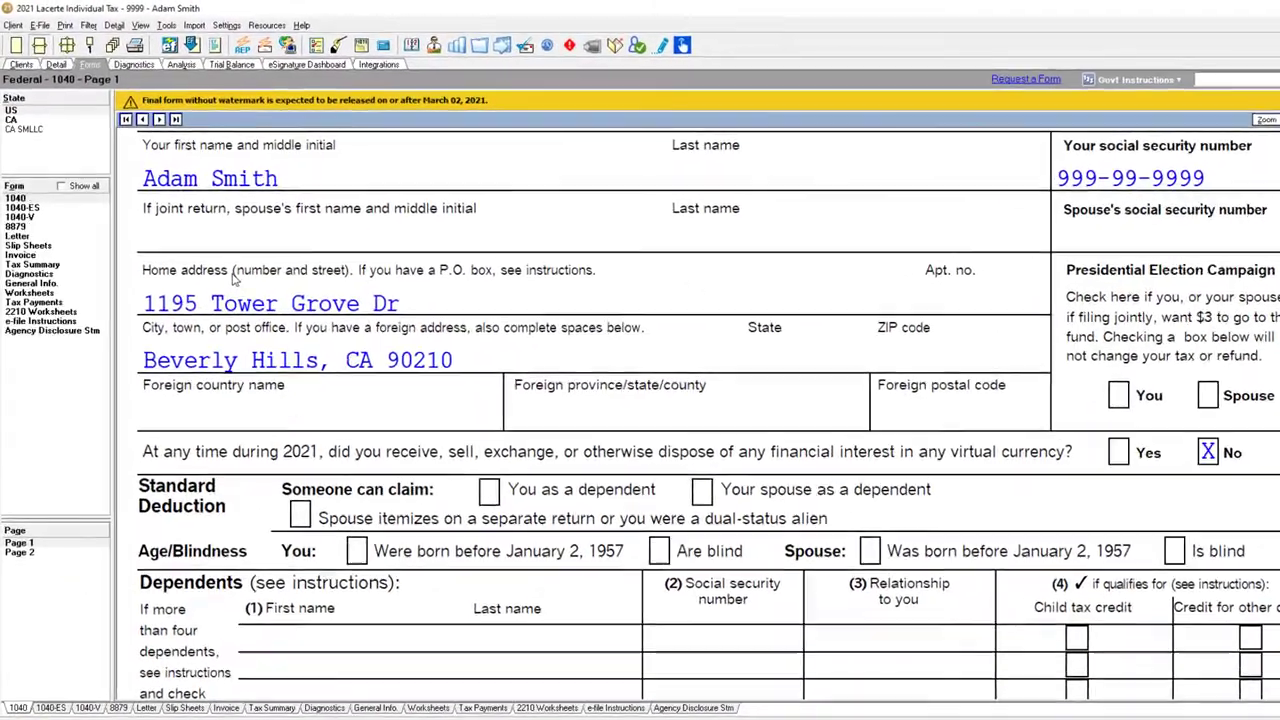
scroll(400, 350, "up", 3)
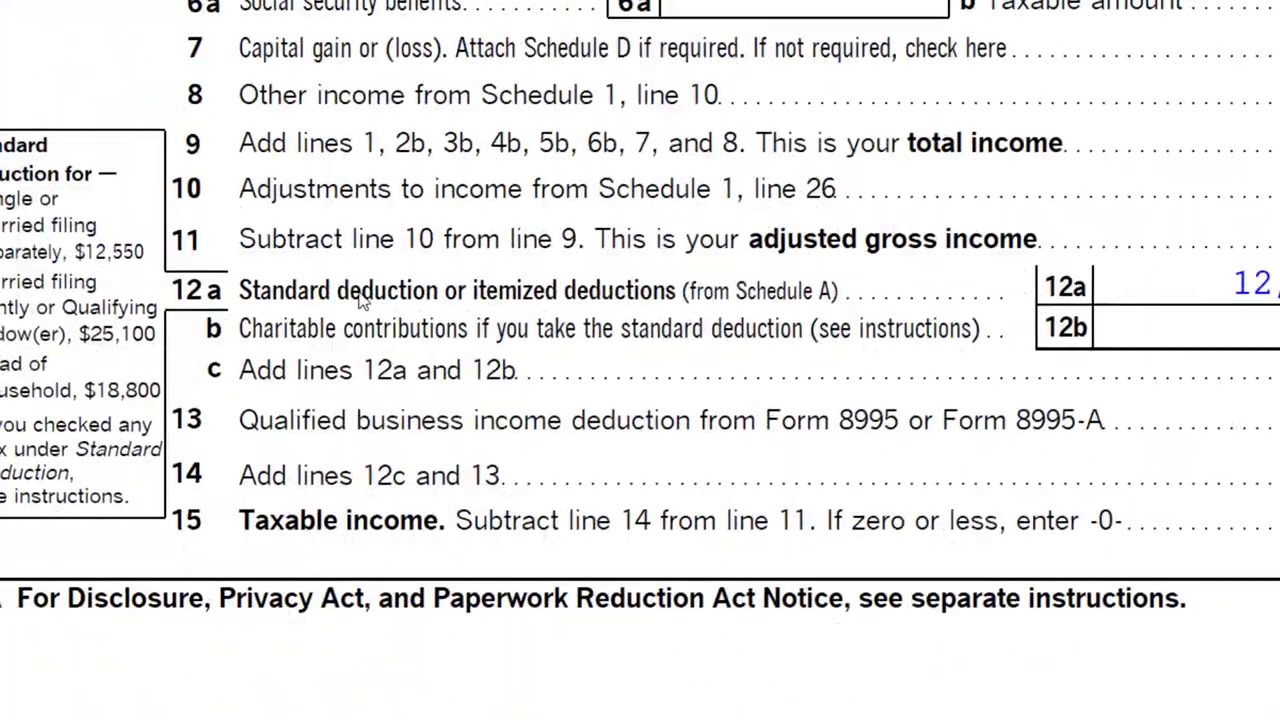
Step: Open Schedule A and examine the state and local taxes under Taxes You Paid
left_click(90, 245)
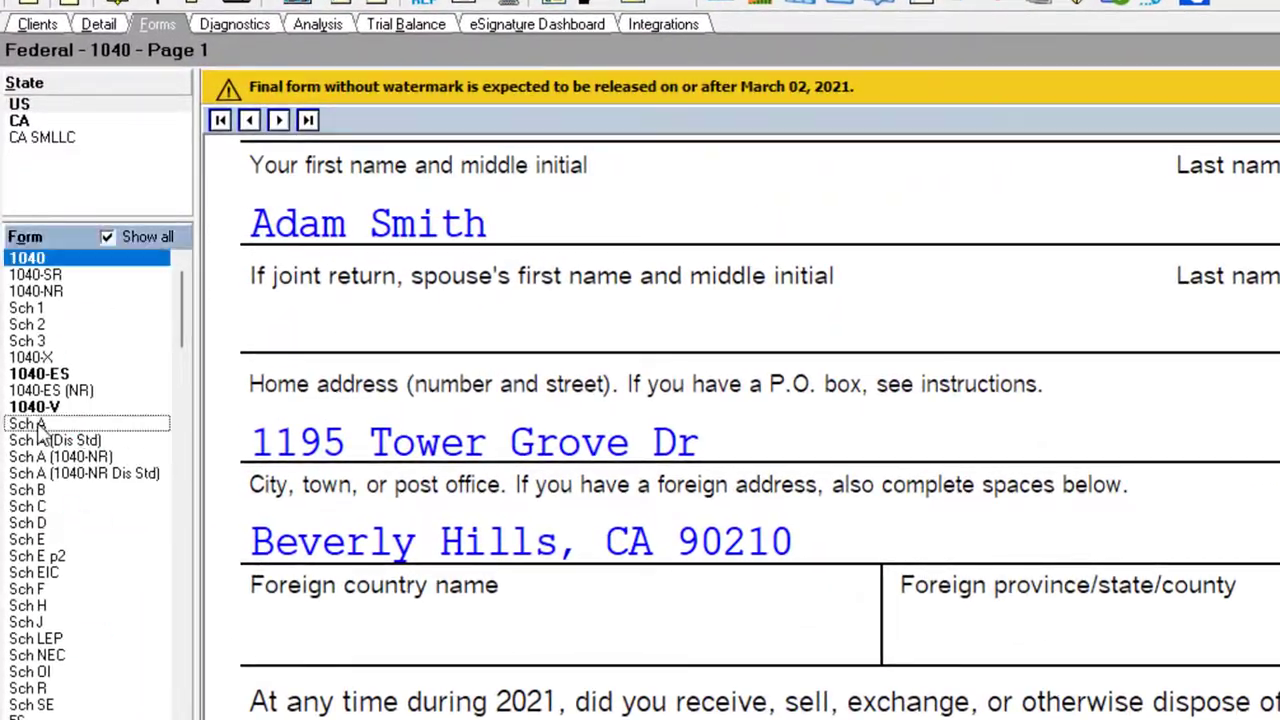
left_click(30, 424)
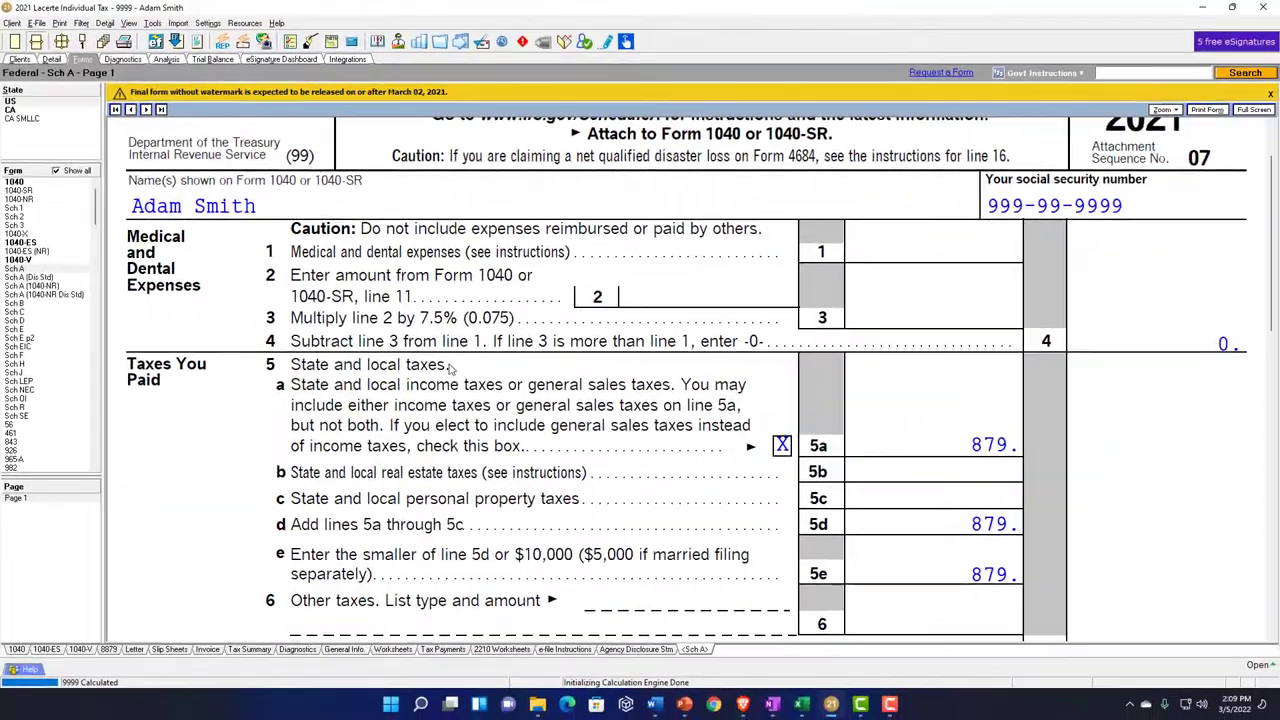
scroll(480, 370, "down", 2)
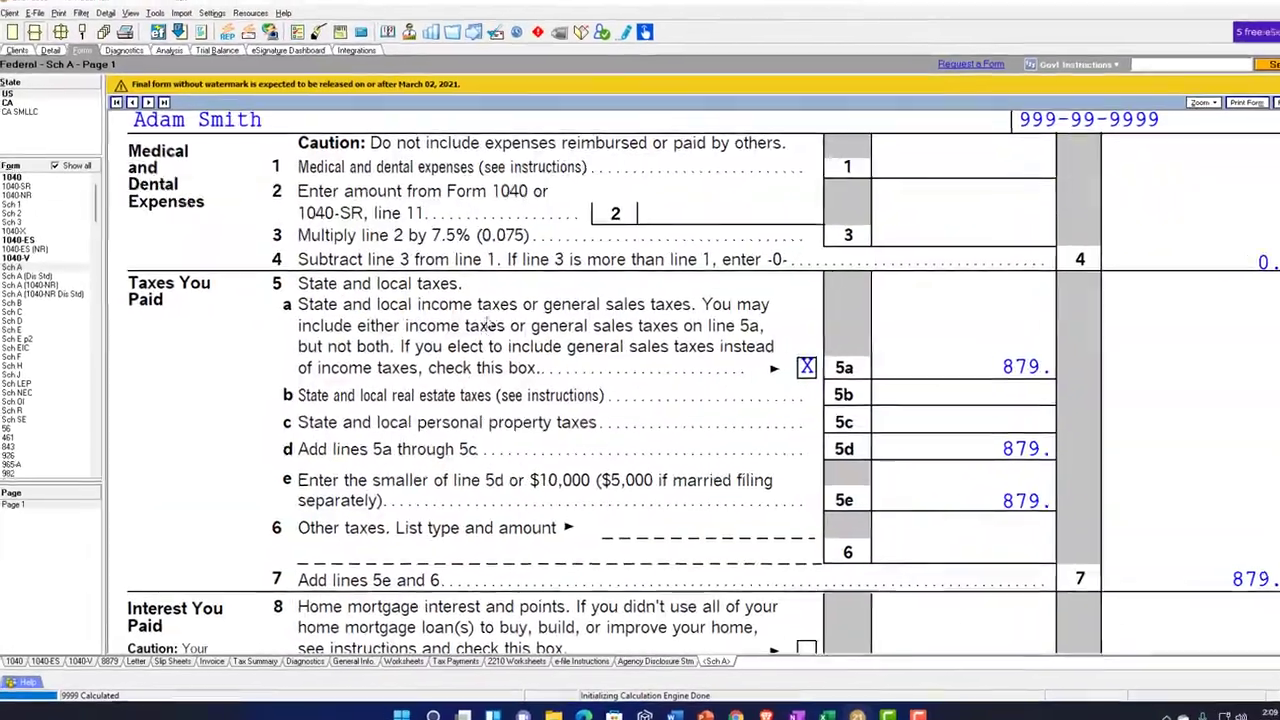
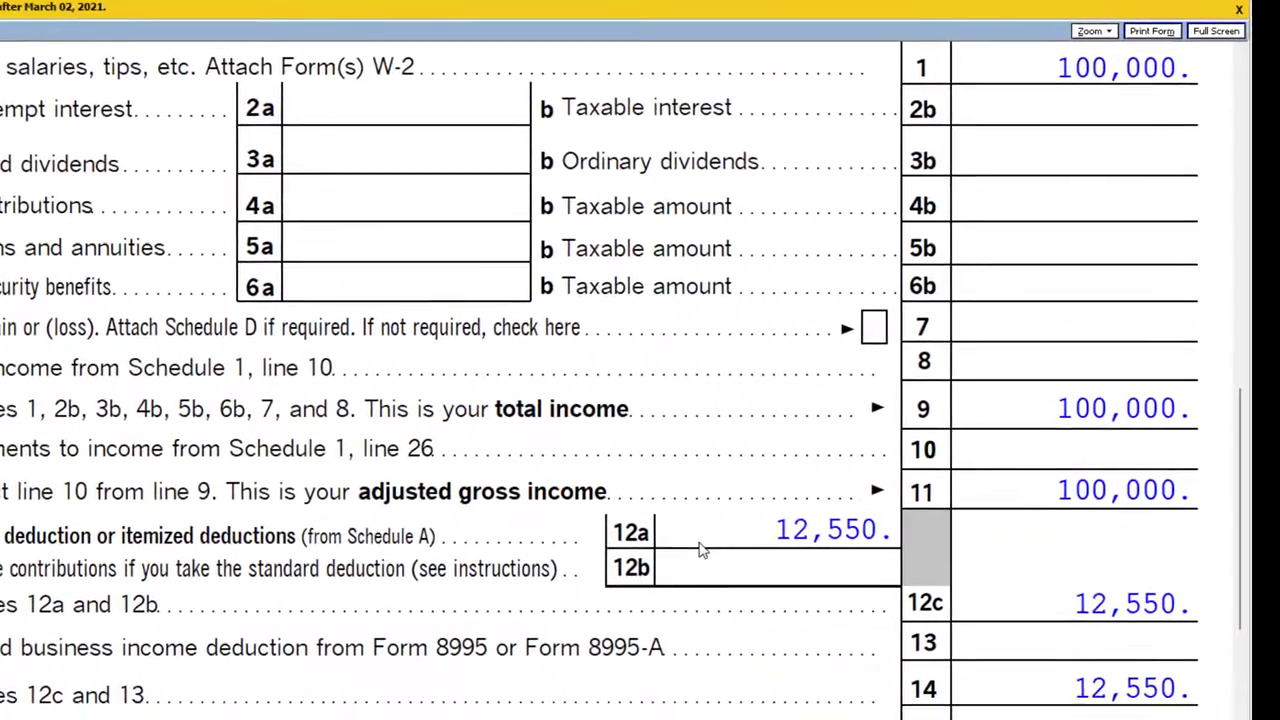
Step: Open Schedule 1 and jump from line 1, taxable state refunds, to its 1099-G input screen
left_click(703, 549)
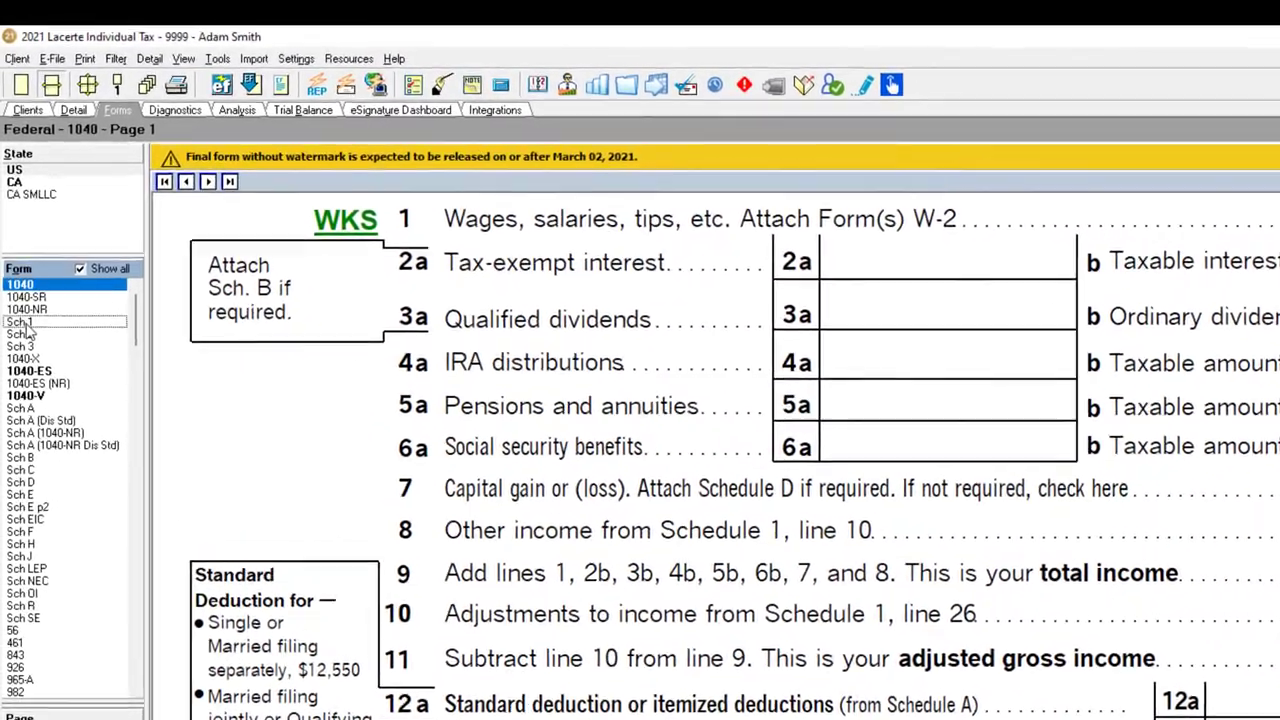
left_click(25, 312)
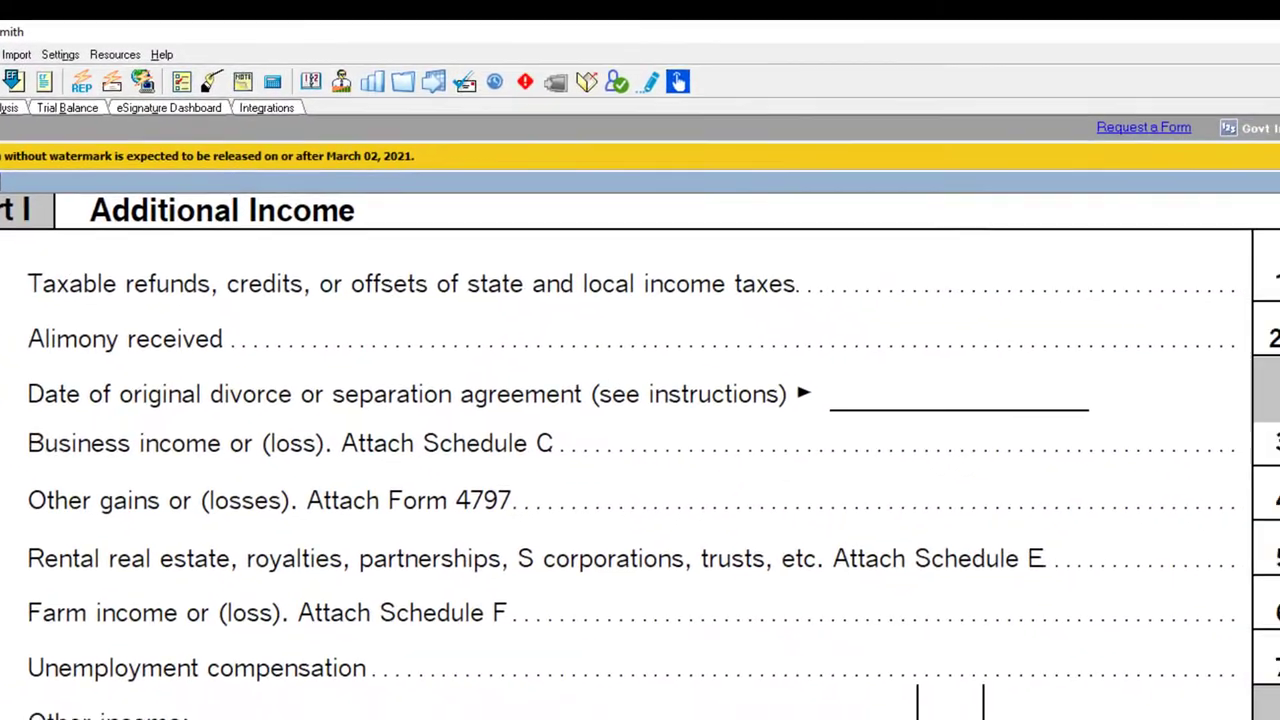
right_click(1195, 214)
left_click(1205, 222)
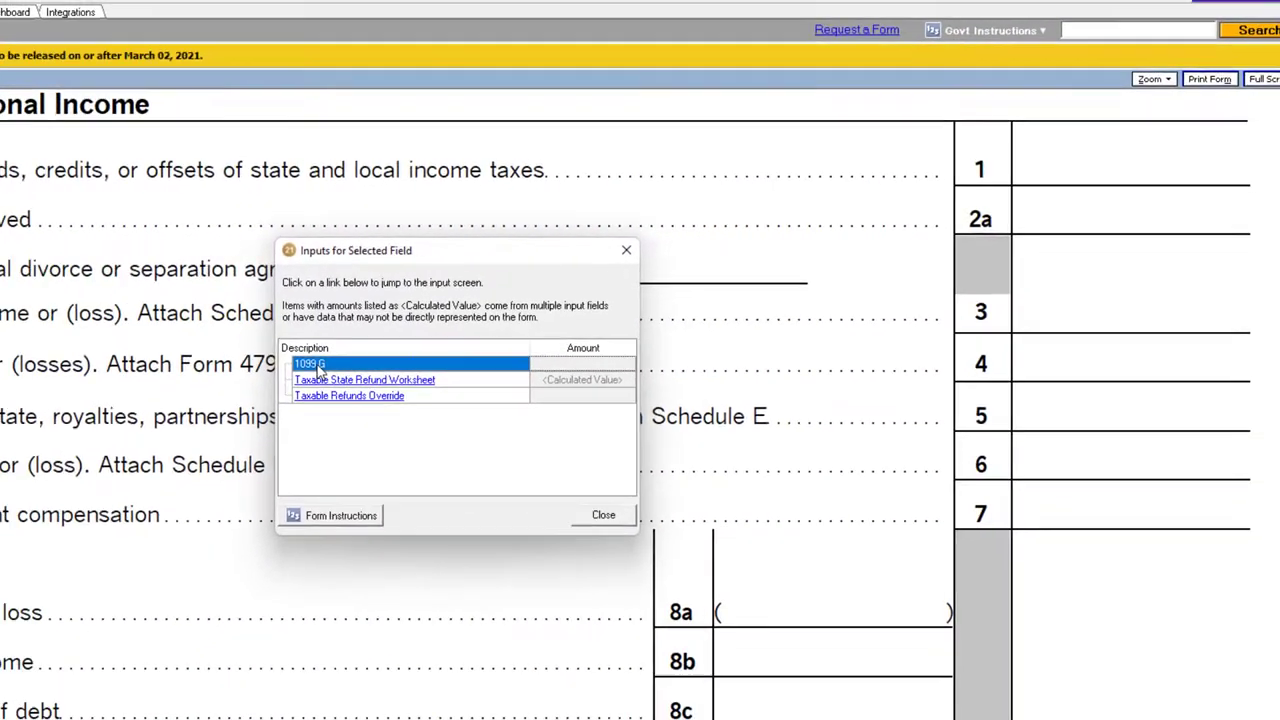
left_click(212, 385)
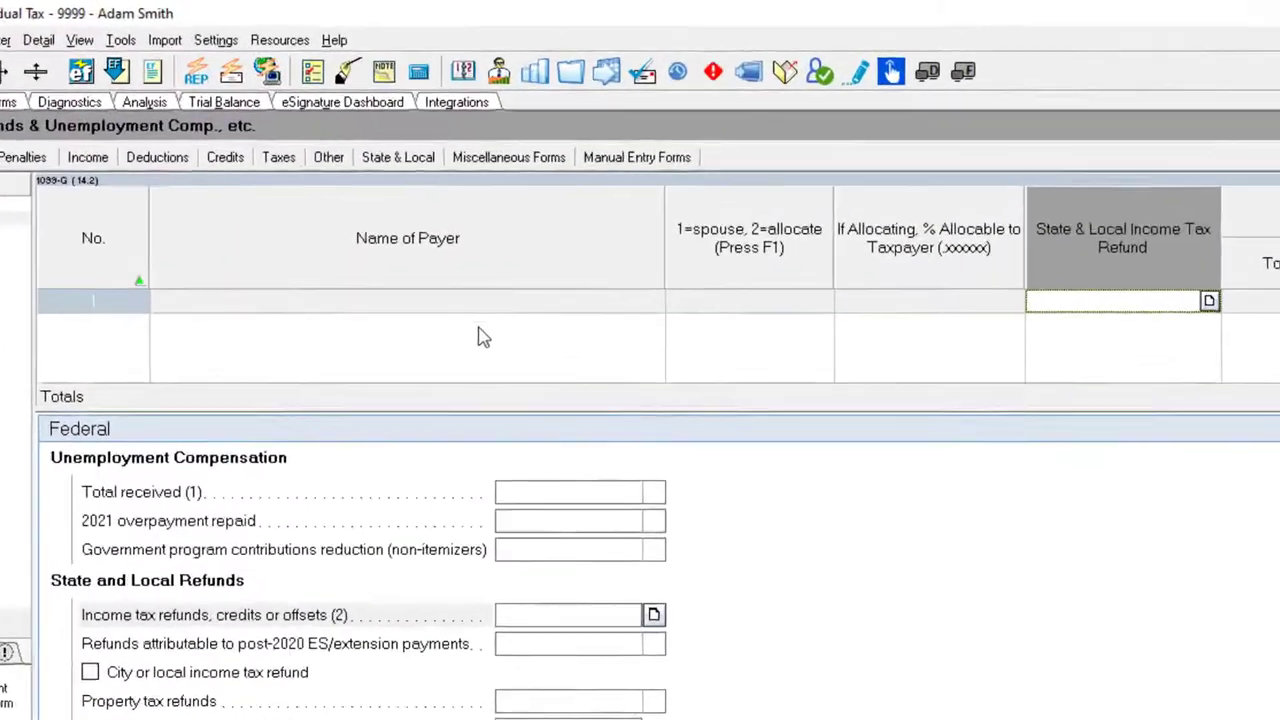
Step: Add a 1099-G payer named State with a State & Local Income Tax Refund of 5,000
left_click(455, 302)
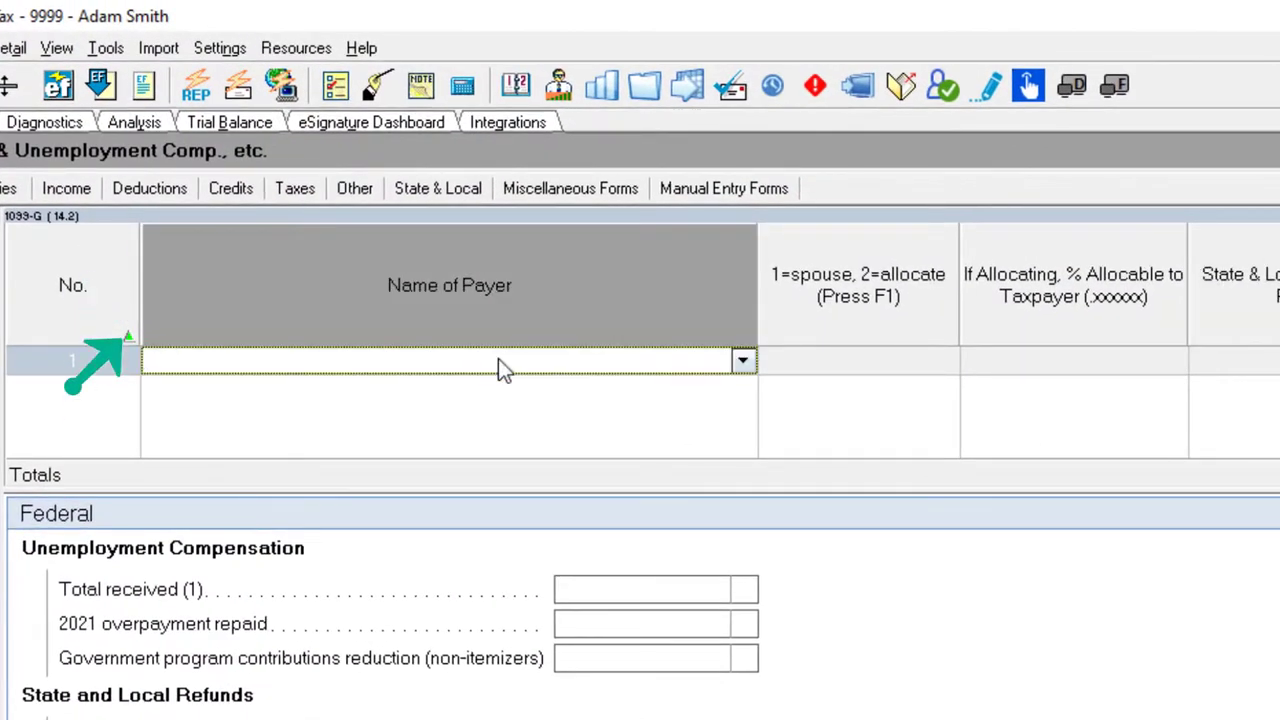
type("State")
key("Tab")
key("Tab")
key("Tab")
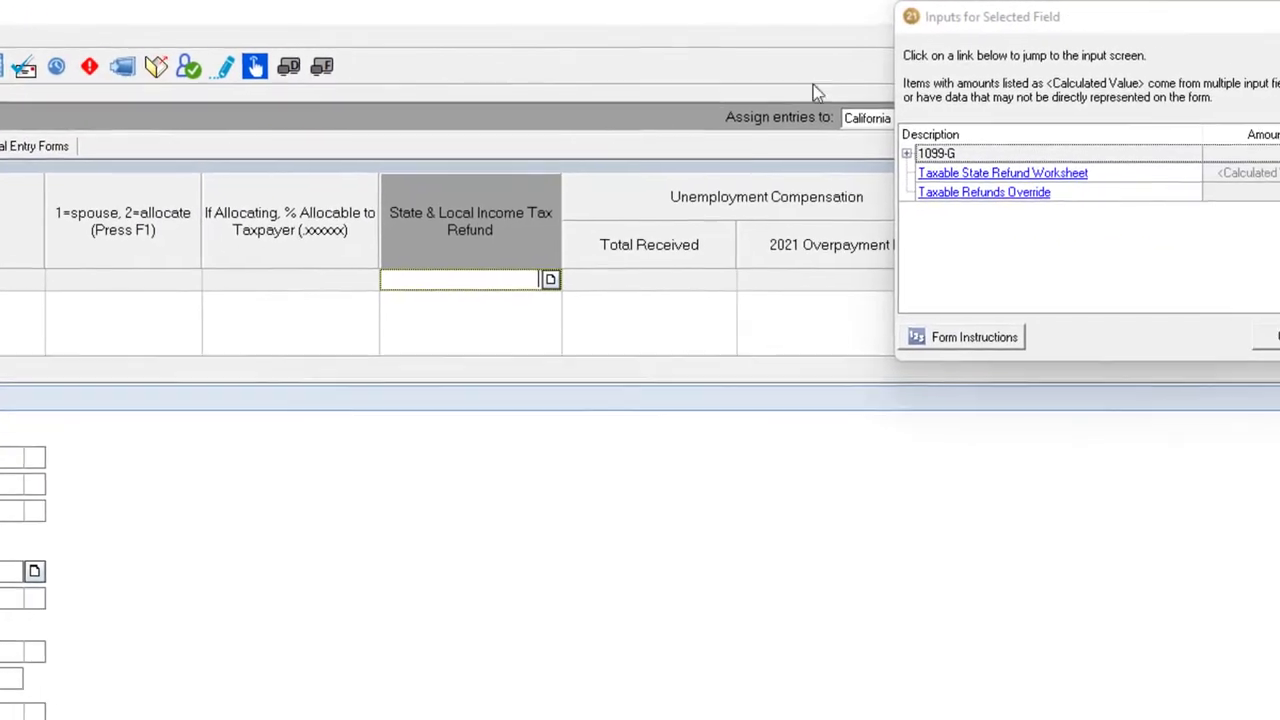
key("Escape")
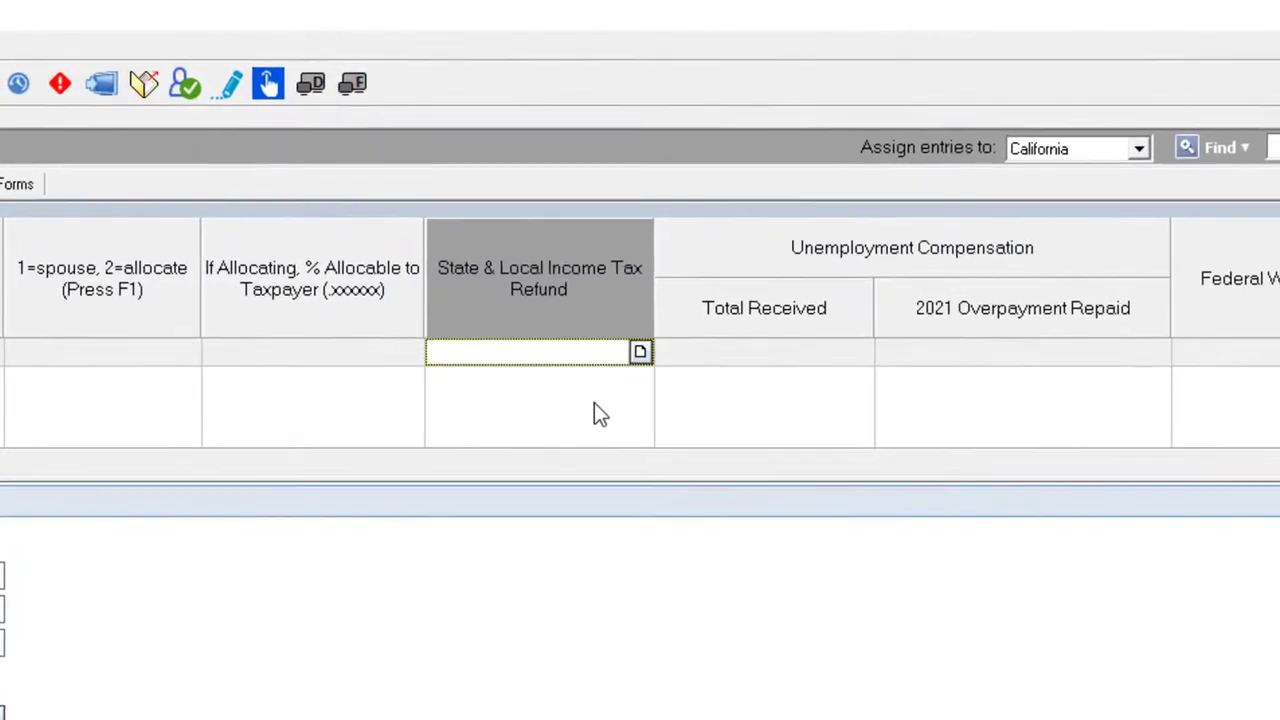
type("5,")
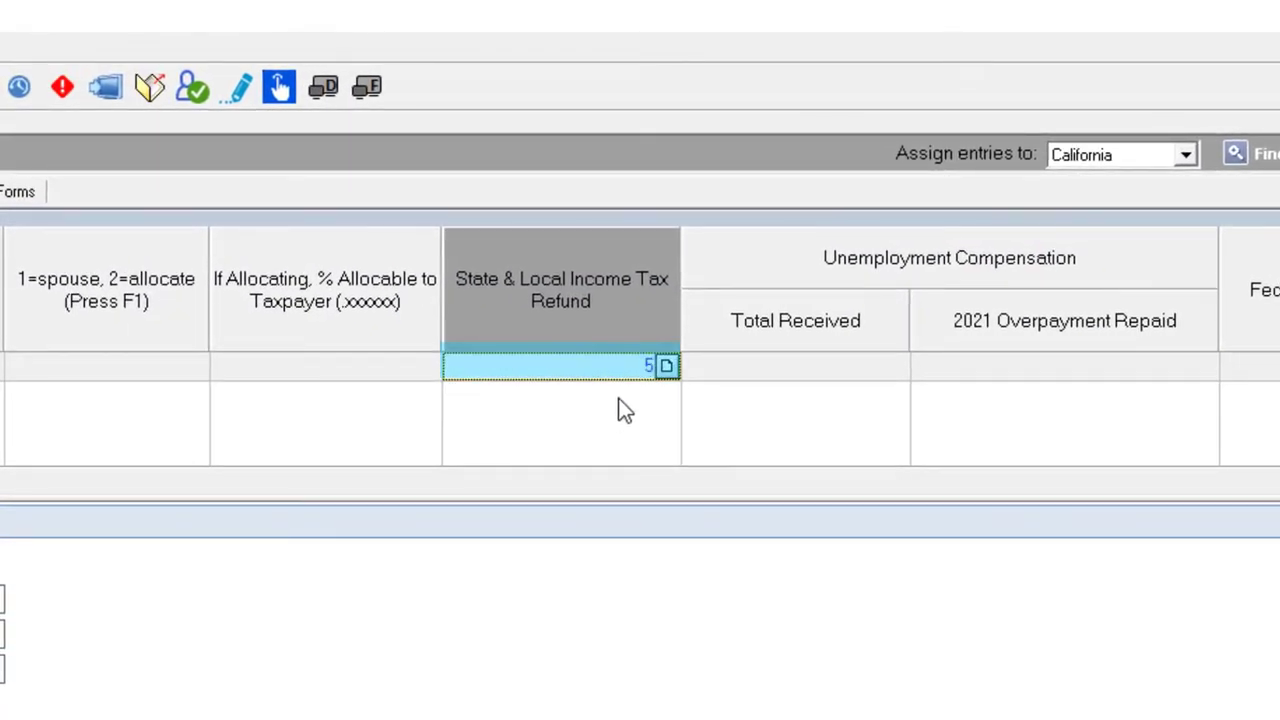
type("000")
key("Tab")
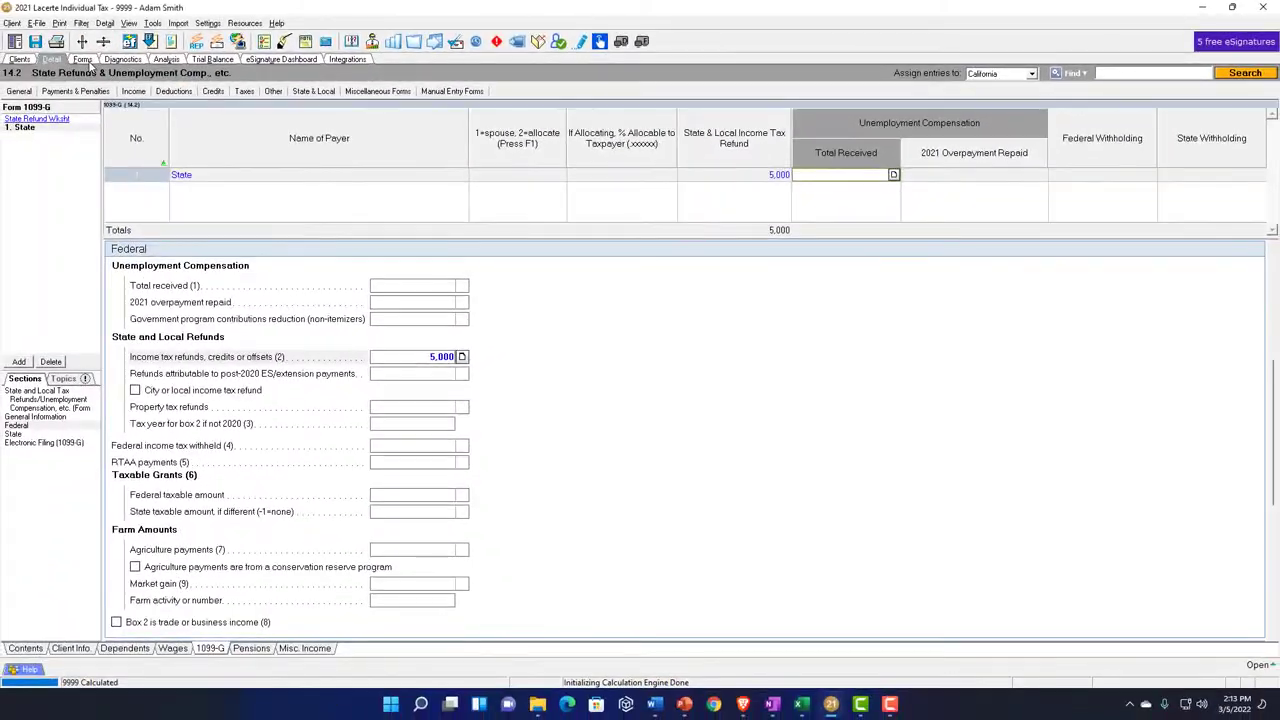
Step: Check line 1 of Schedule 1 against the 1099-G detail entry and return to the form
left_click(86, 57)
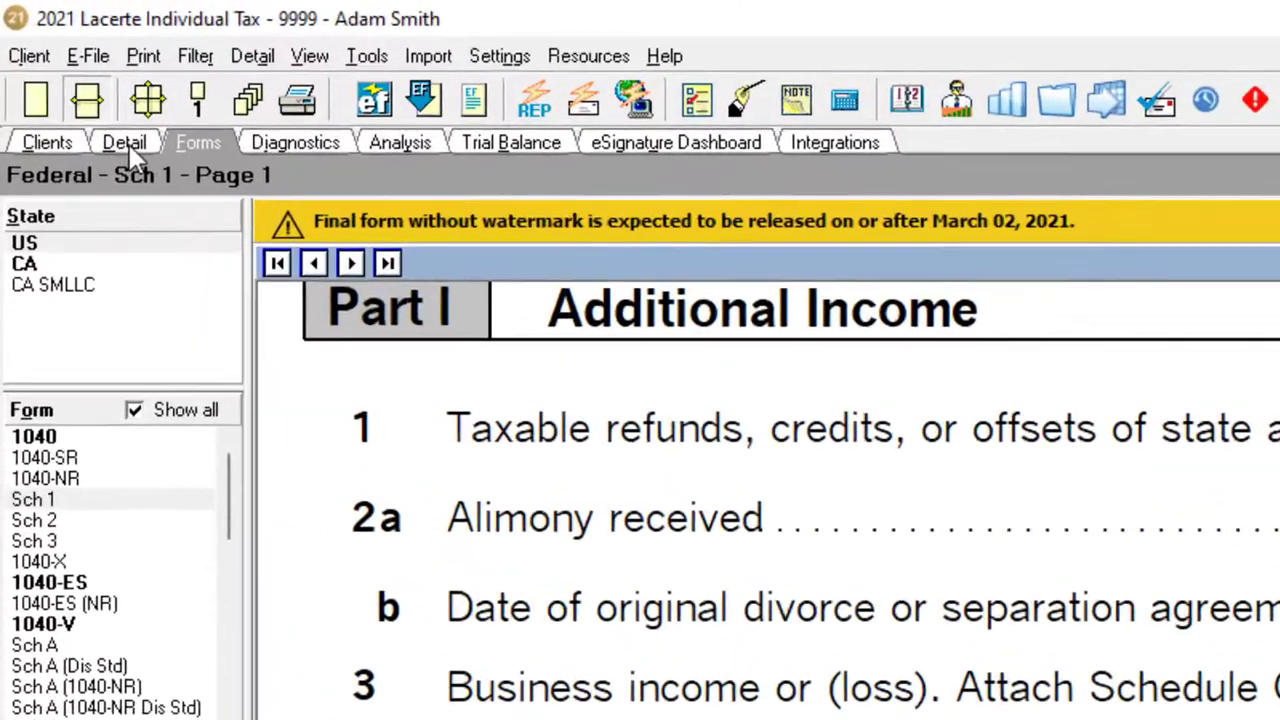
left_click(125, 145)
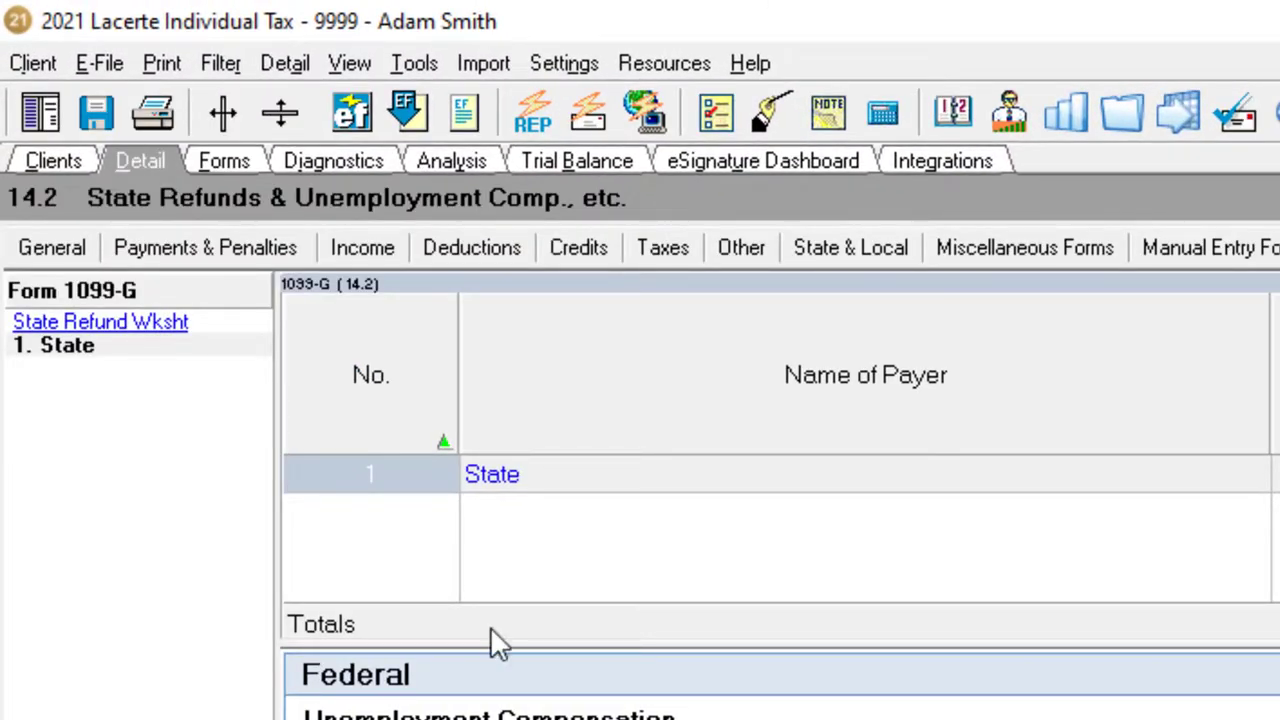
left_click(224, 160)
Step: Jump from Schedule 1 line 1 to the Taxable State Refund Worksheet inputs and review the Amounts from 2020 Return fields
right_click(1080, 268)
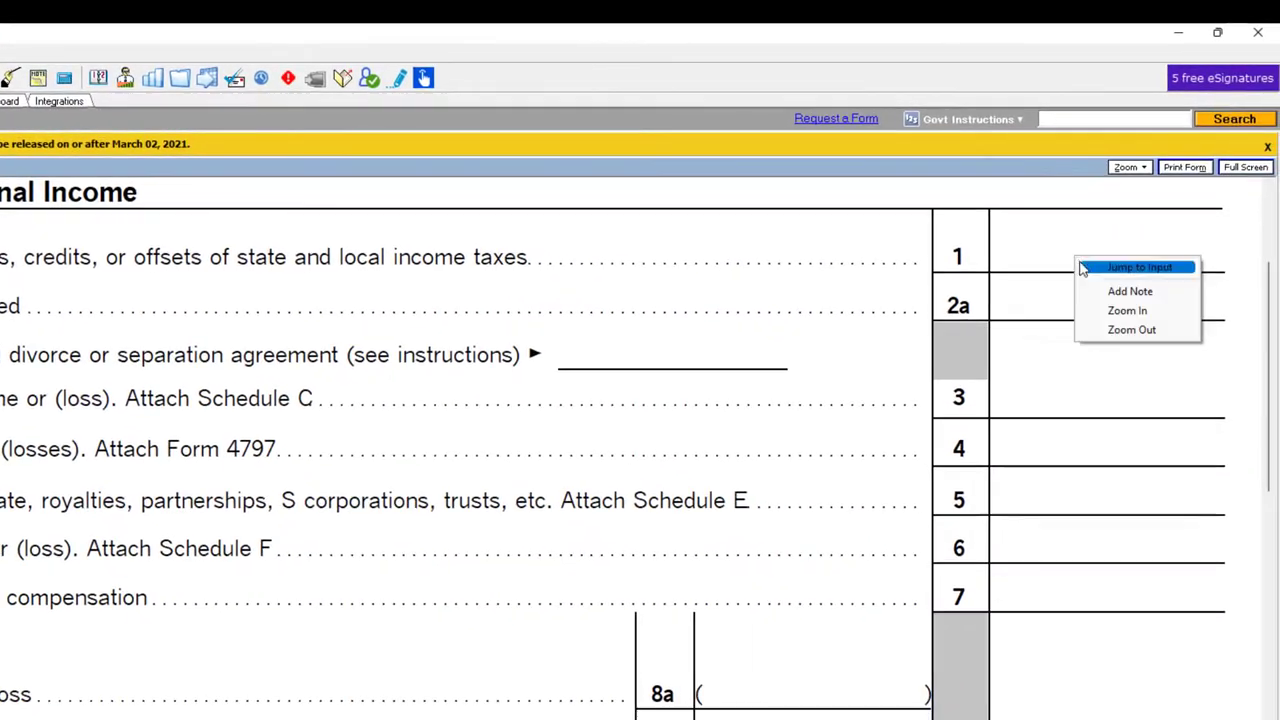
left_click(1100, 268)
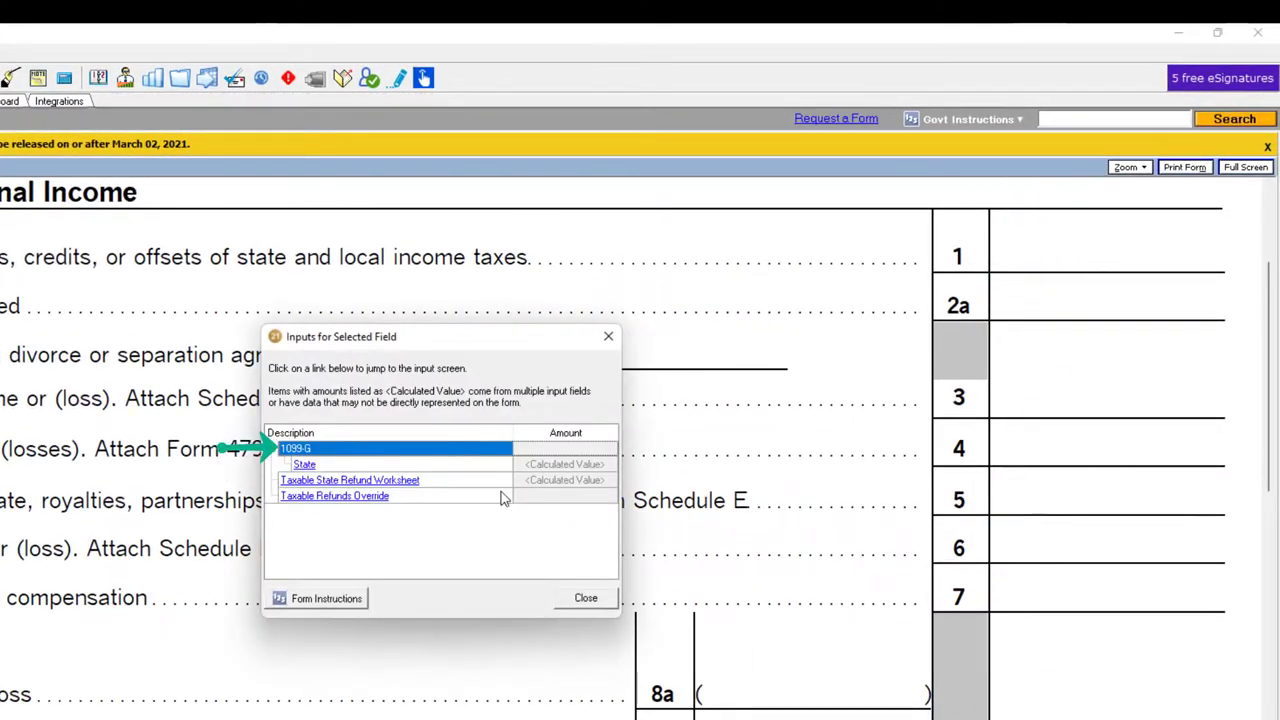
left_click(386, 481)
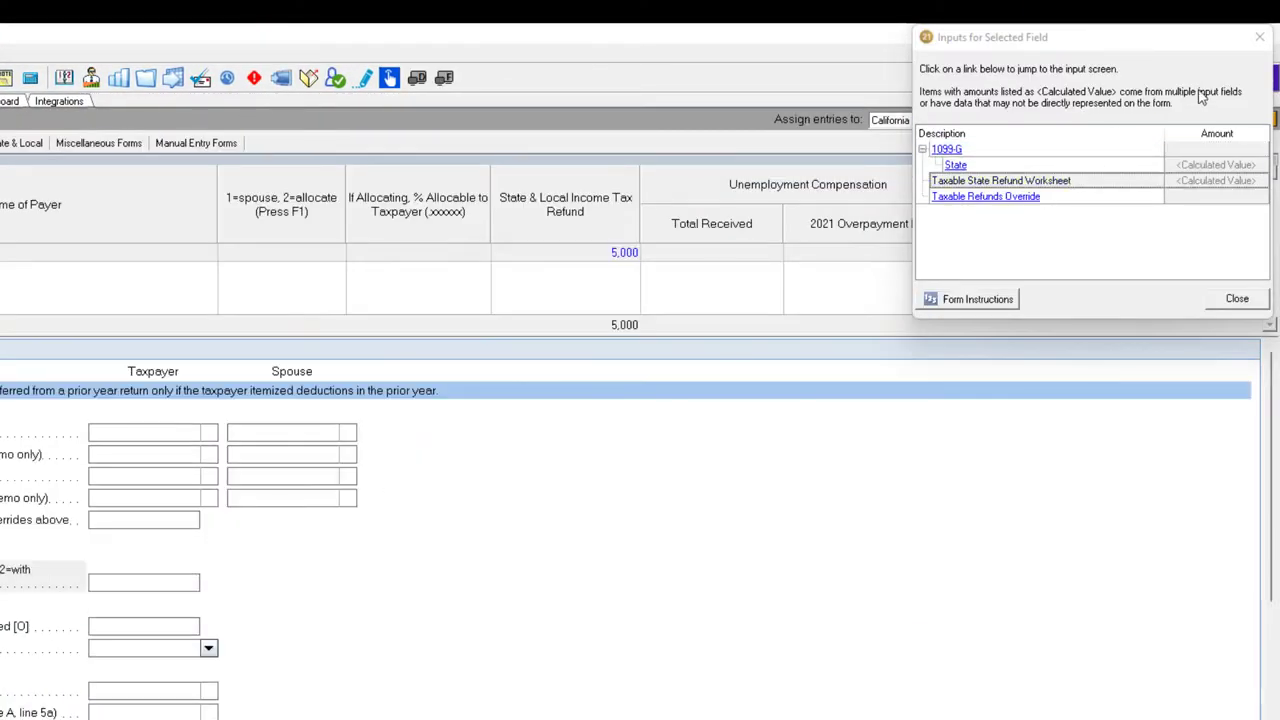
left_click(1237, 298)
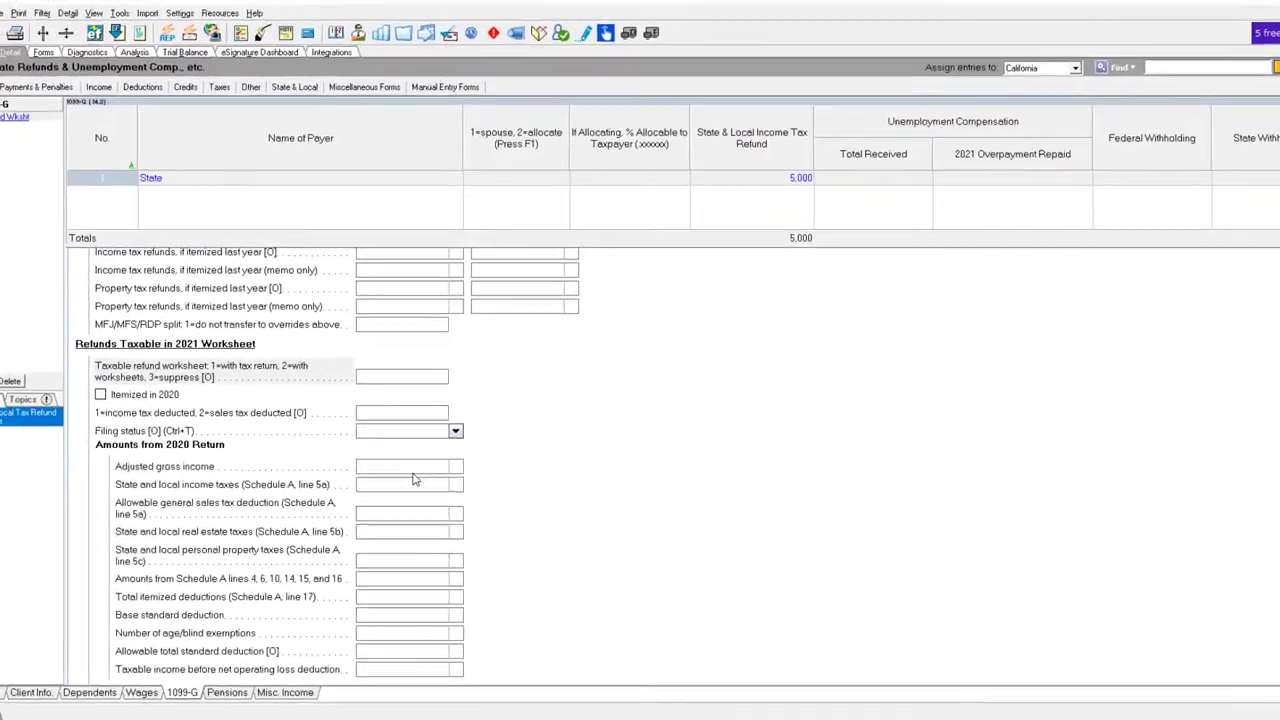
left_click(400, 478)
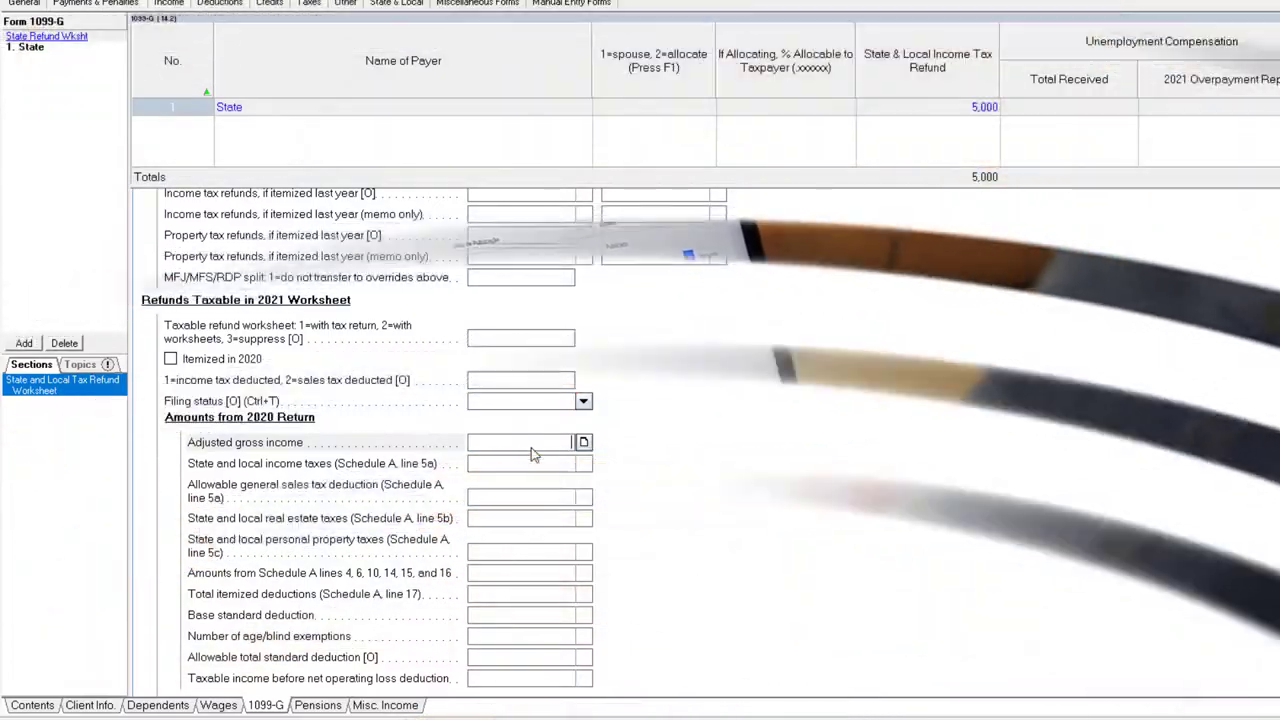
scroll(543, 449, "down", 3)
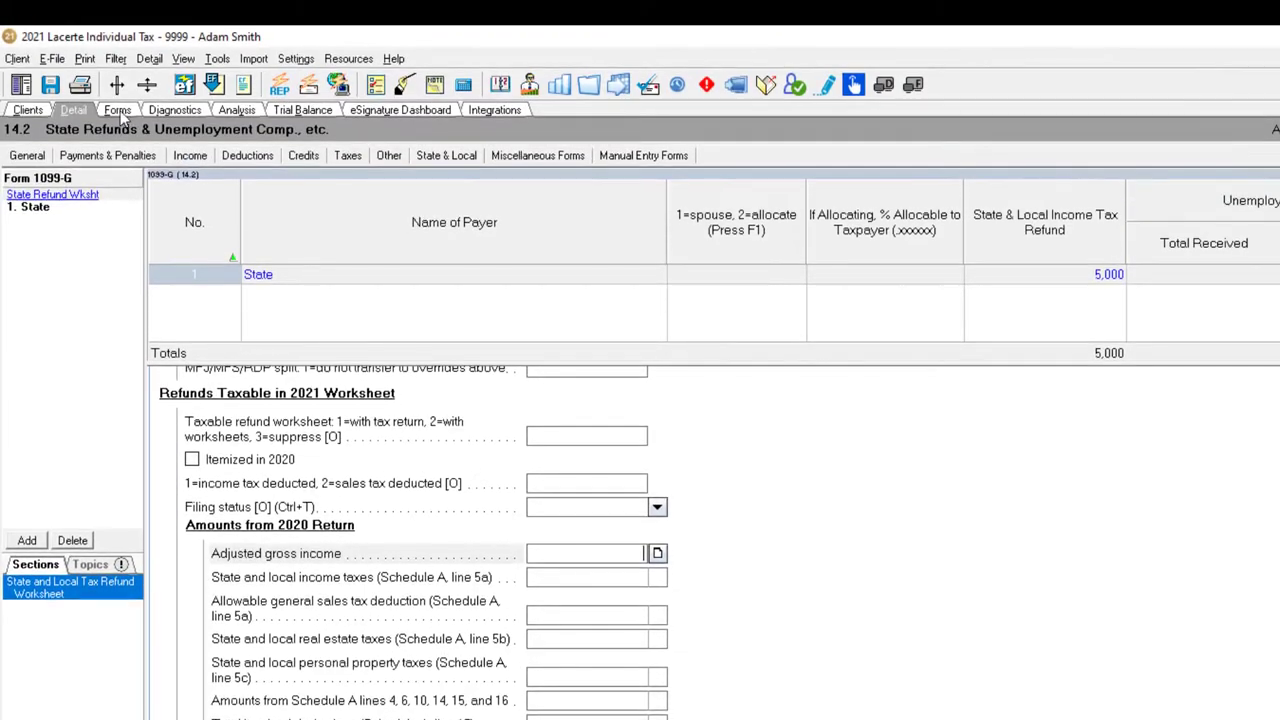
Step: Jump from Schedule 1 line 1 to the Taxable Refunds Override and set the taxpayer's income tax refunds, if itemized last year, to 5000
left_click(92, 71)
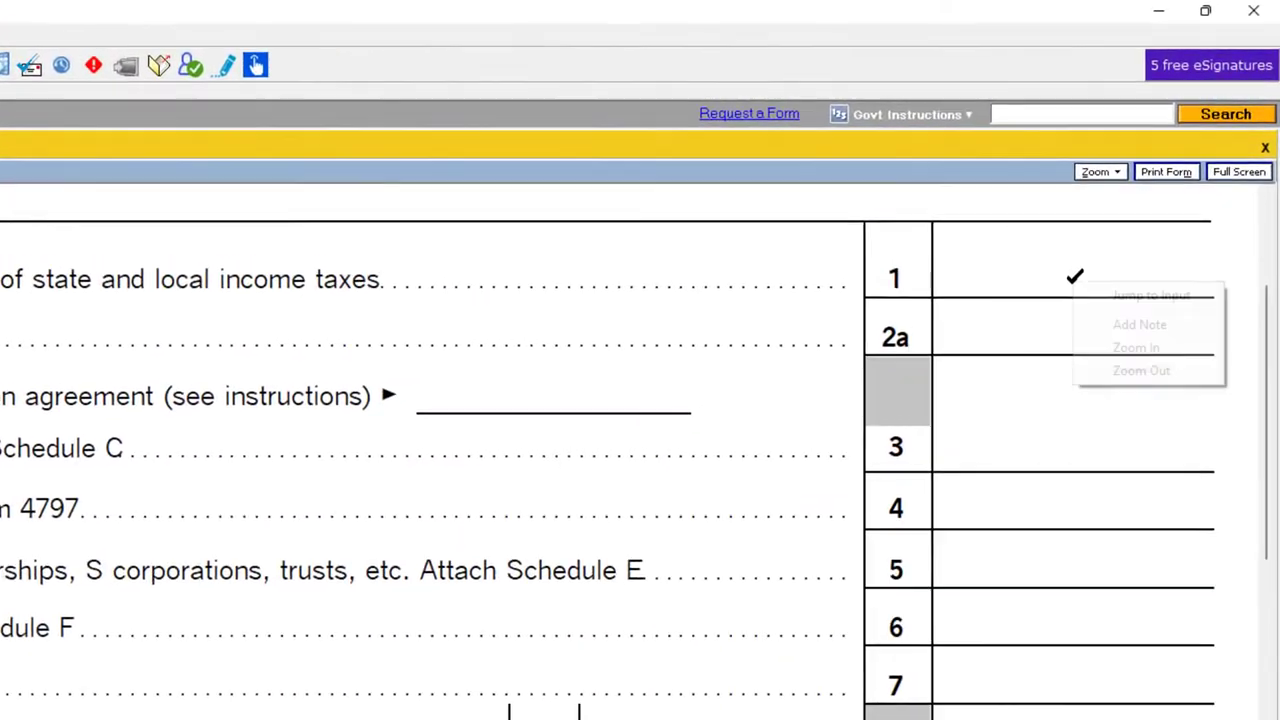
right_click(1149, 183)
left_click(1080, 298)
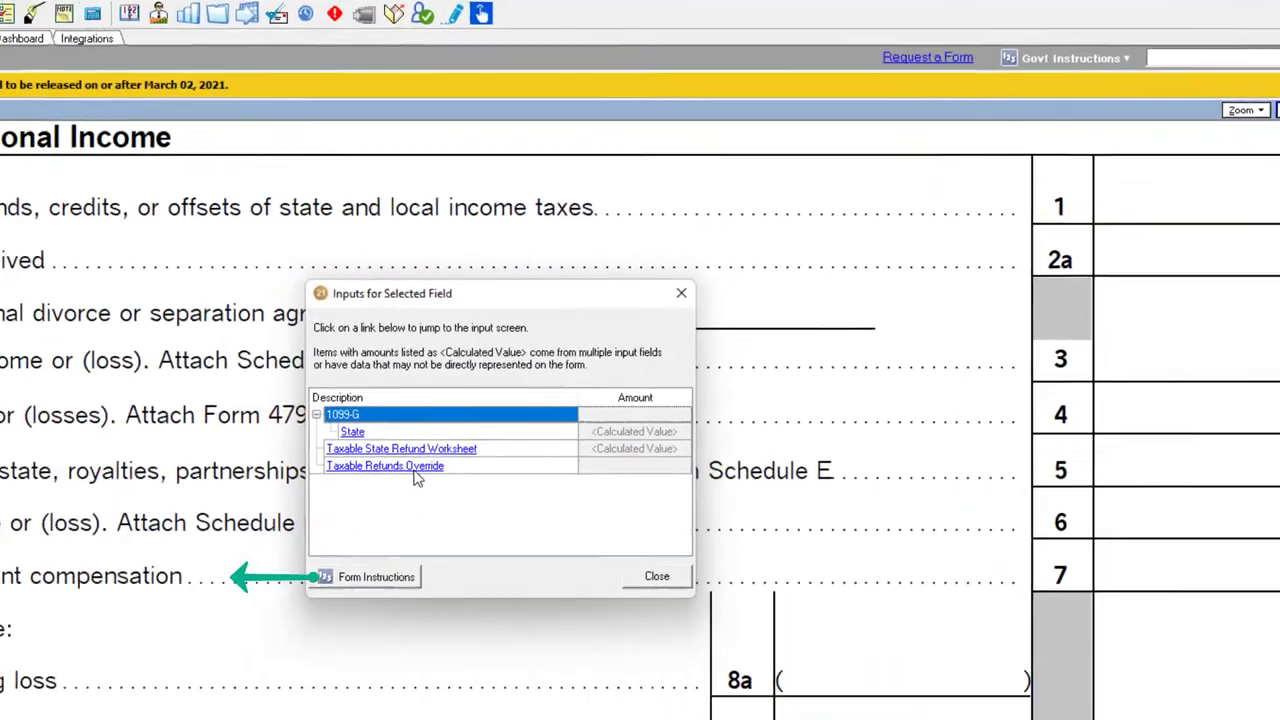
left_click(157, 571)
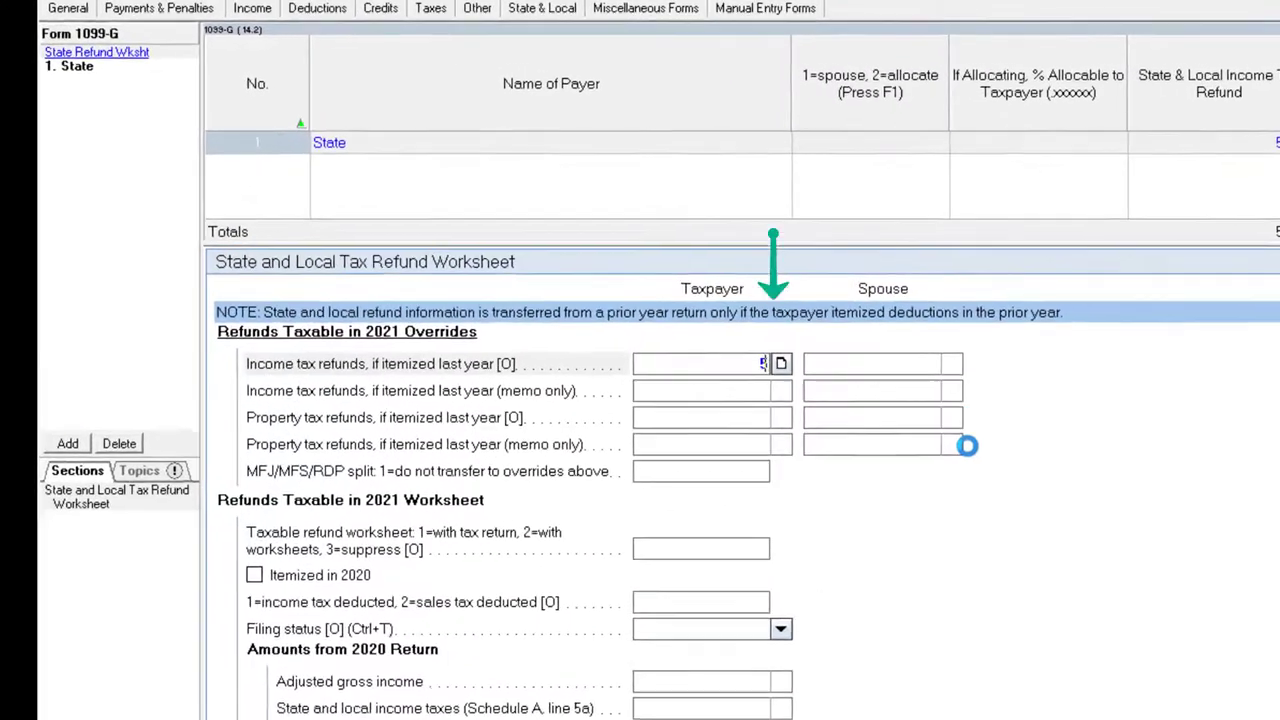
type("5000")
key("Tab")
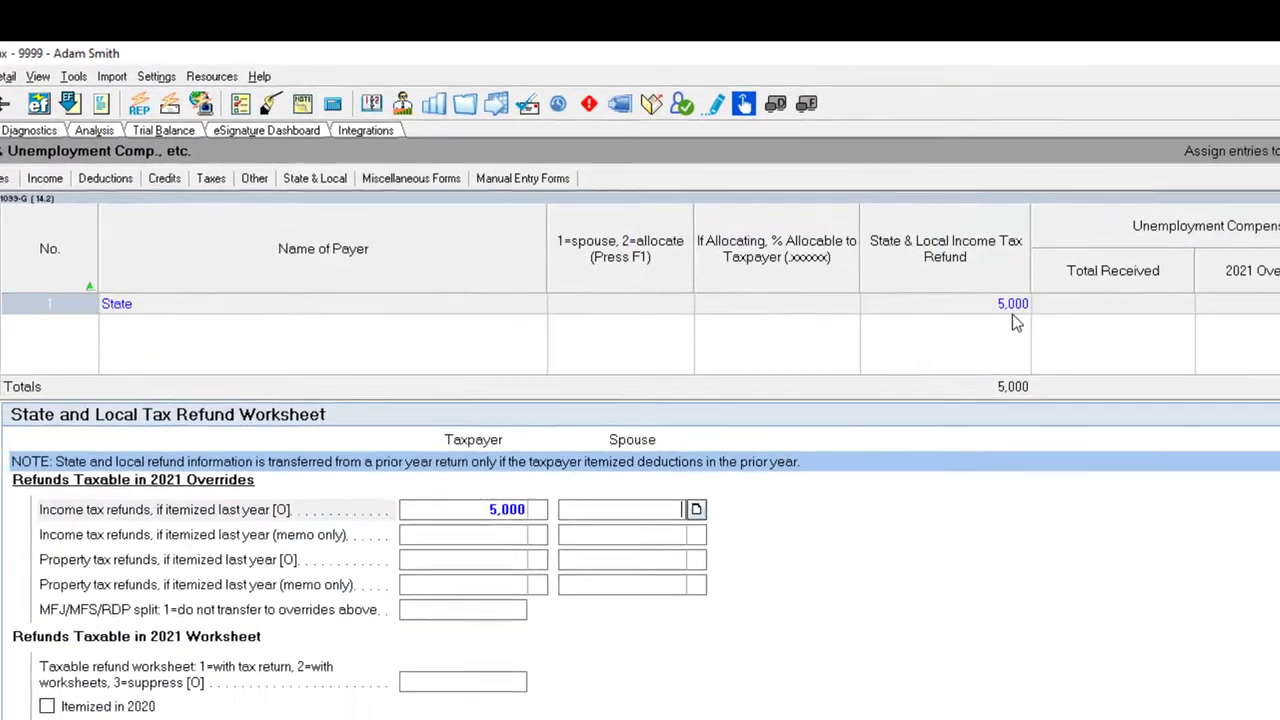
Step: Check how the refund override flows through Schedule 1 lines 1 and 10 into the income lines of Form 1040
double_click(1041, 325)
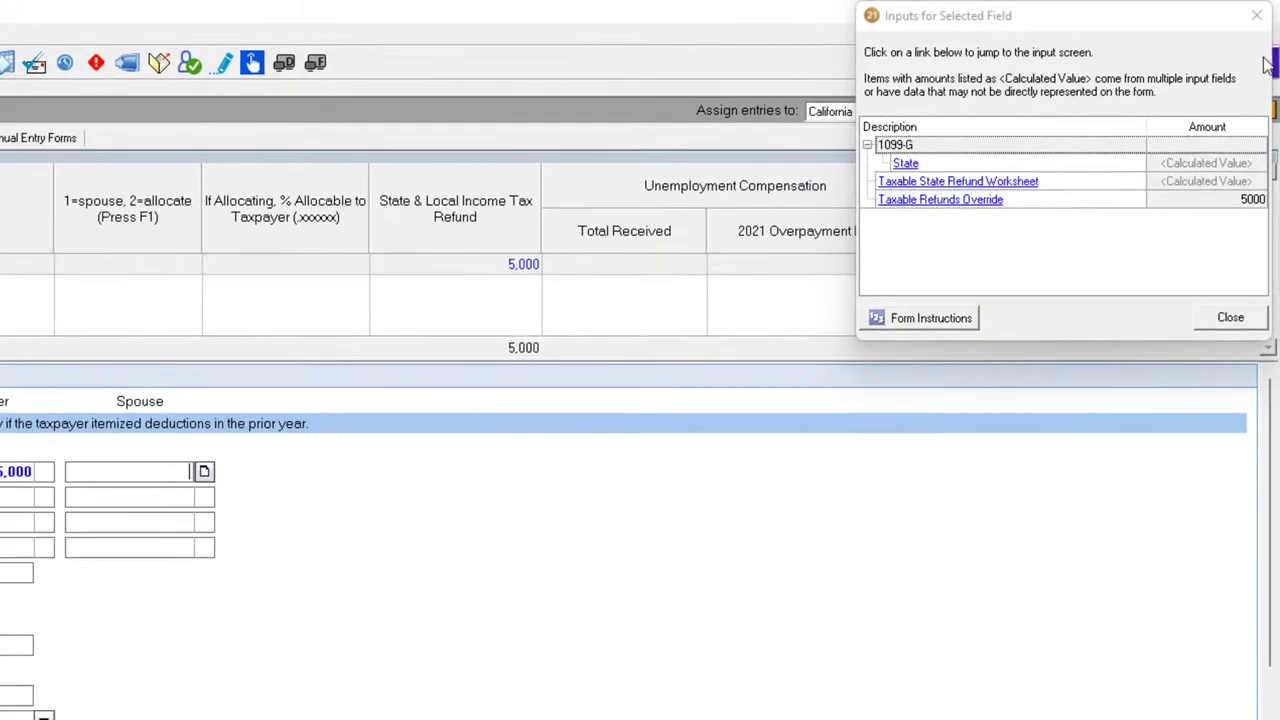
key("Escape")
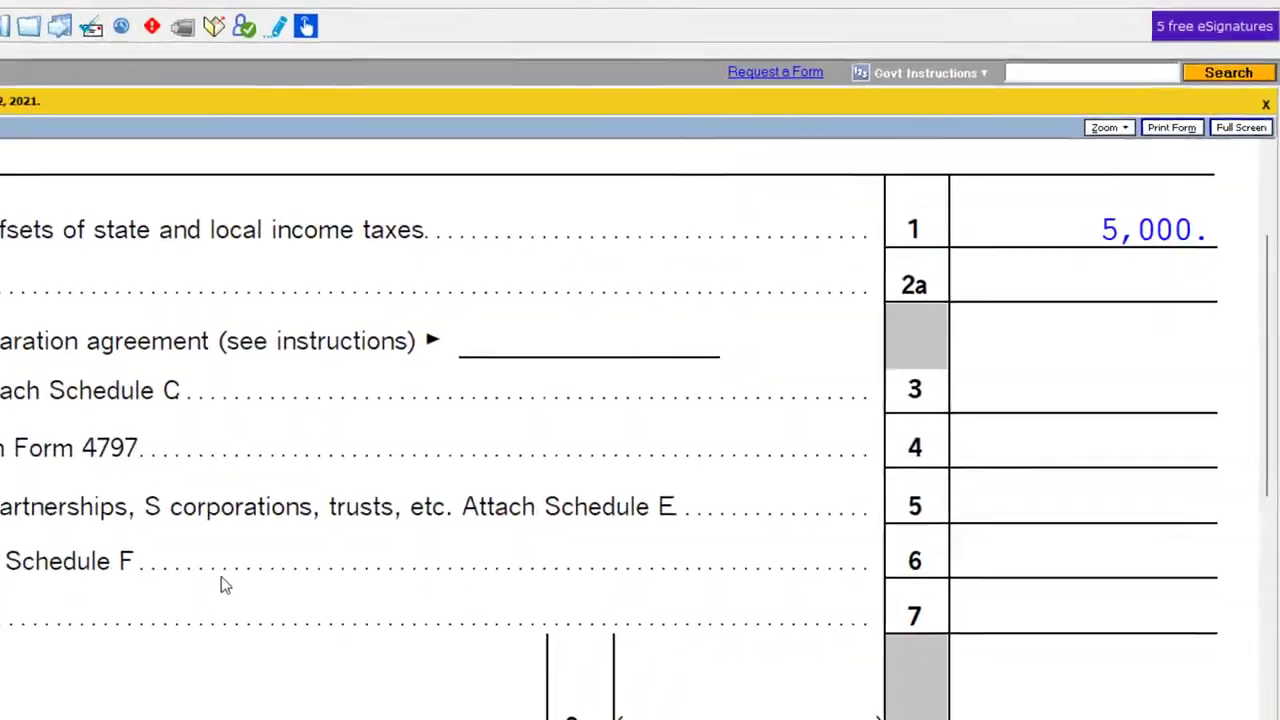
scroll(612, 430, "down", 10)
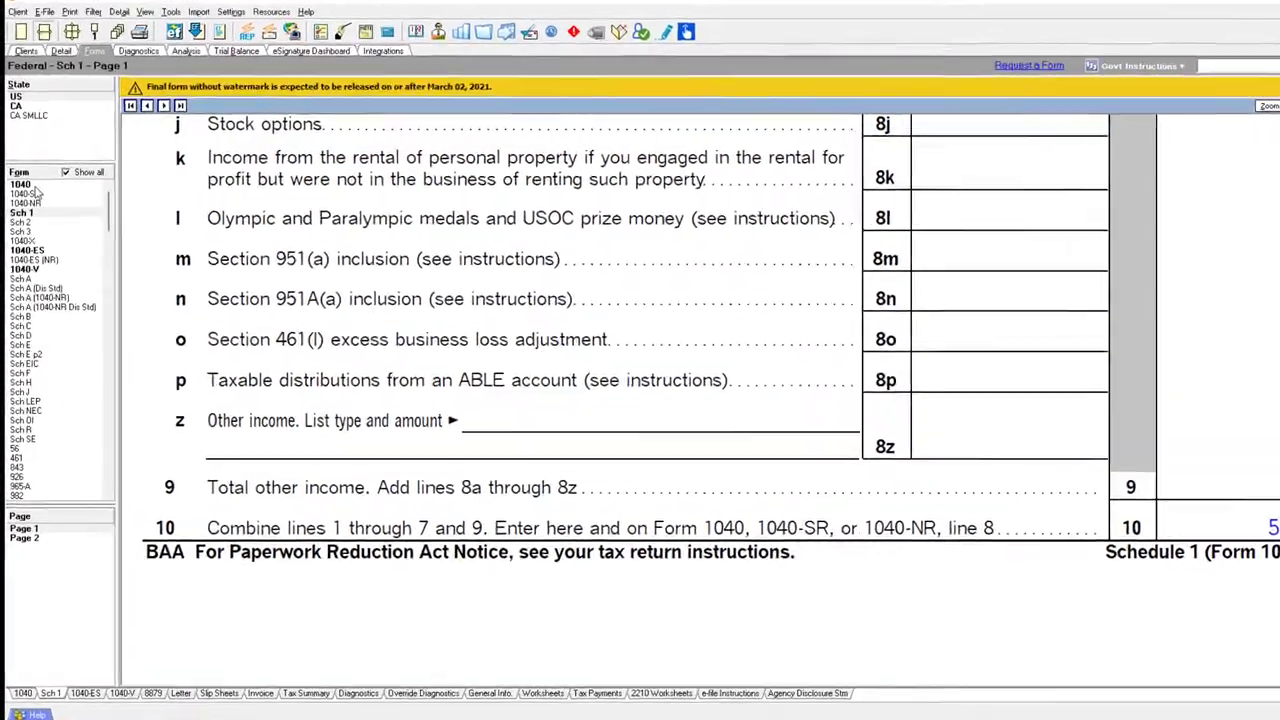
left_click(22, 185)
scroll(716, 456, "down", 5)
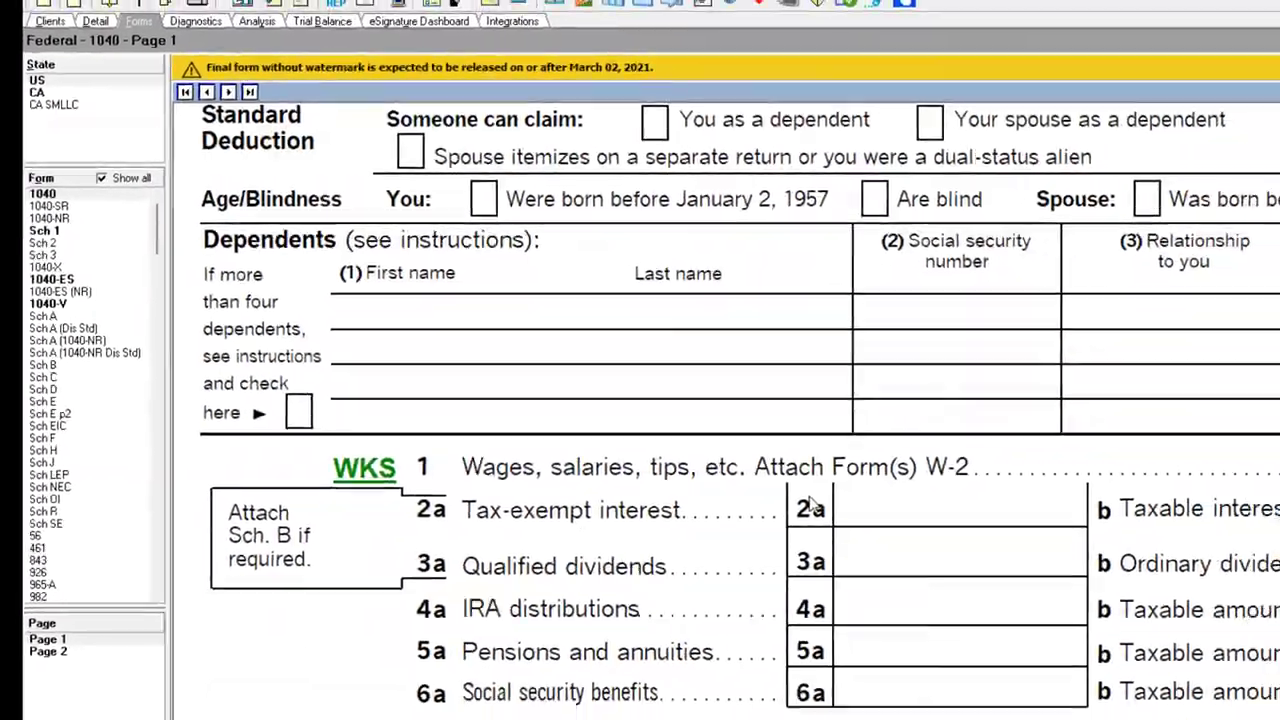
scroll(812, 507, "down", 2)
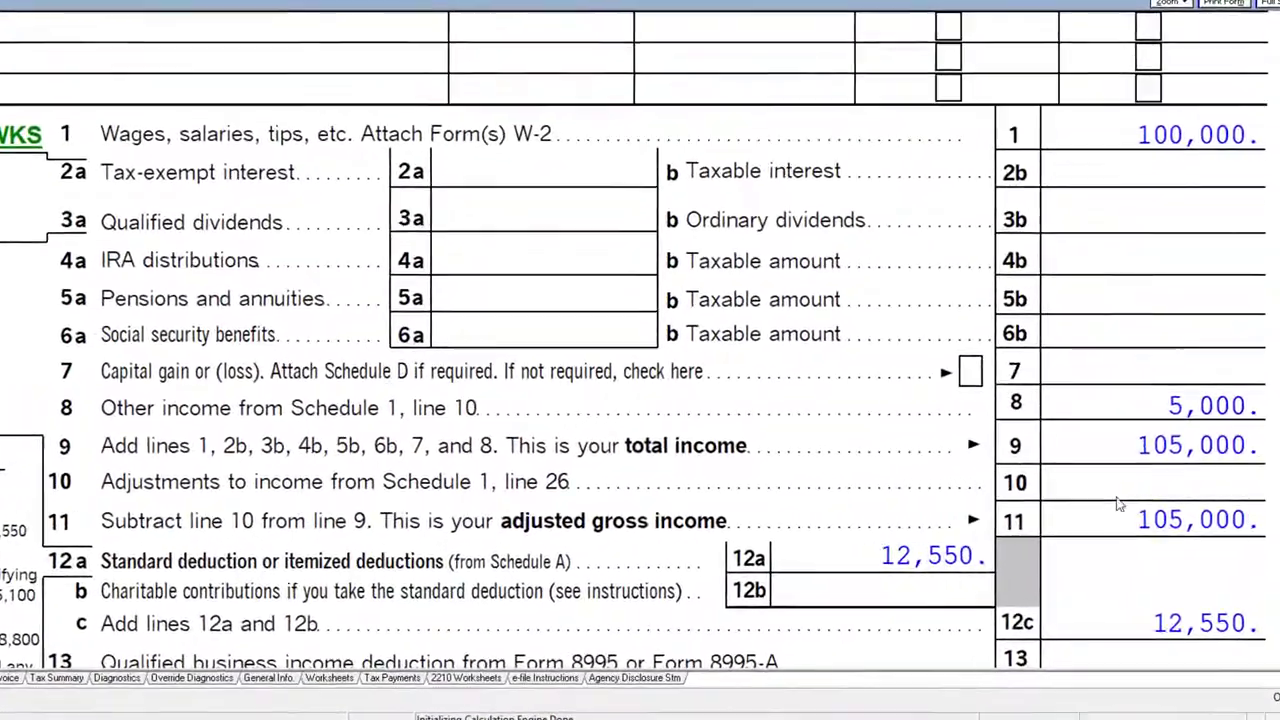
left_click(1107, 444)
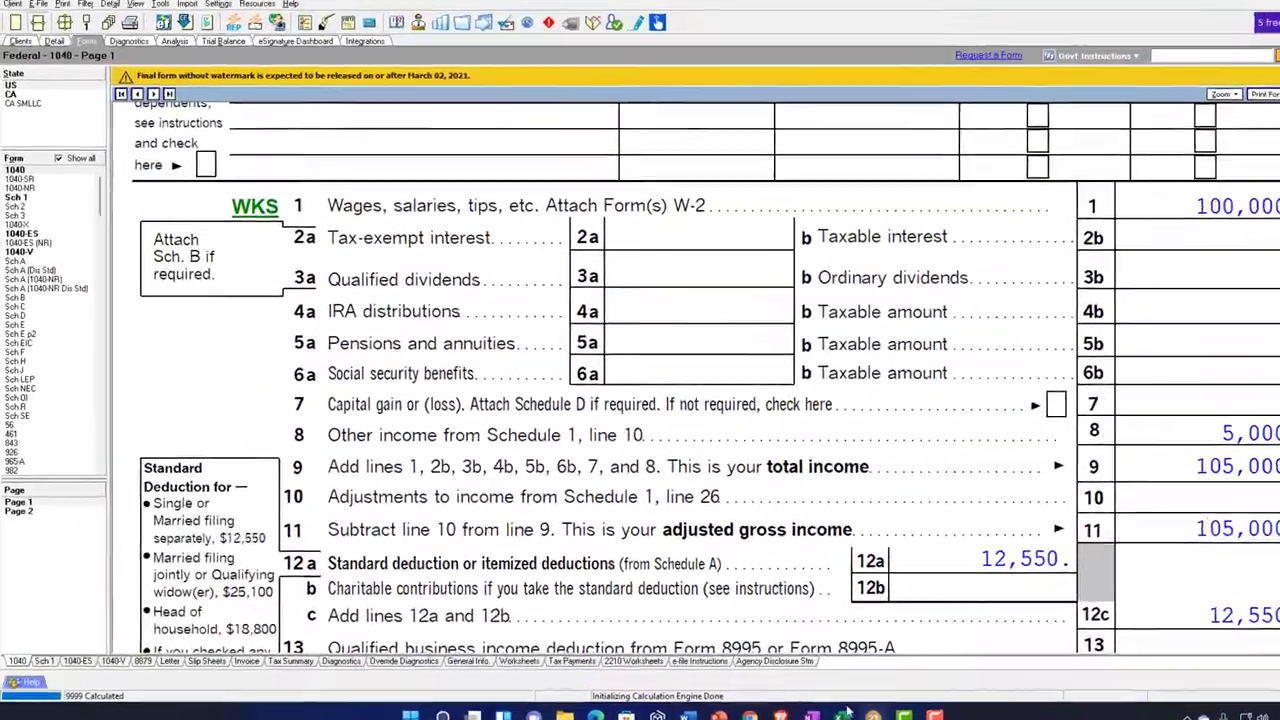
Step: Switch to the Excel tax worksheet to look over its schedule sheets, and return to Schedule 1 in Lacerte for comparison
left_click(846, 714)
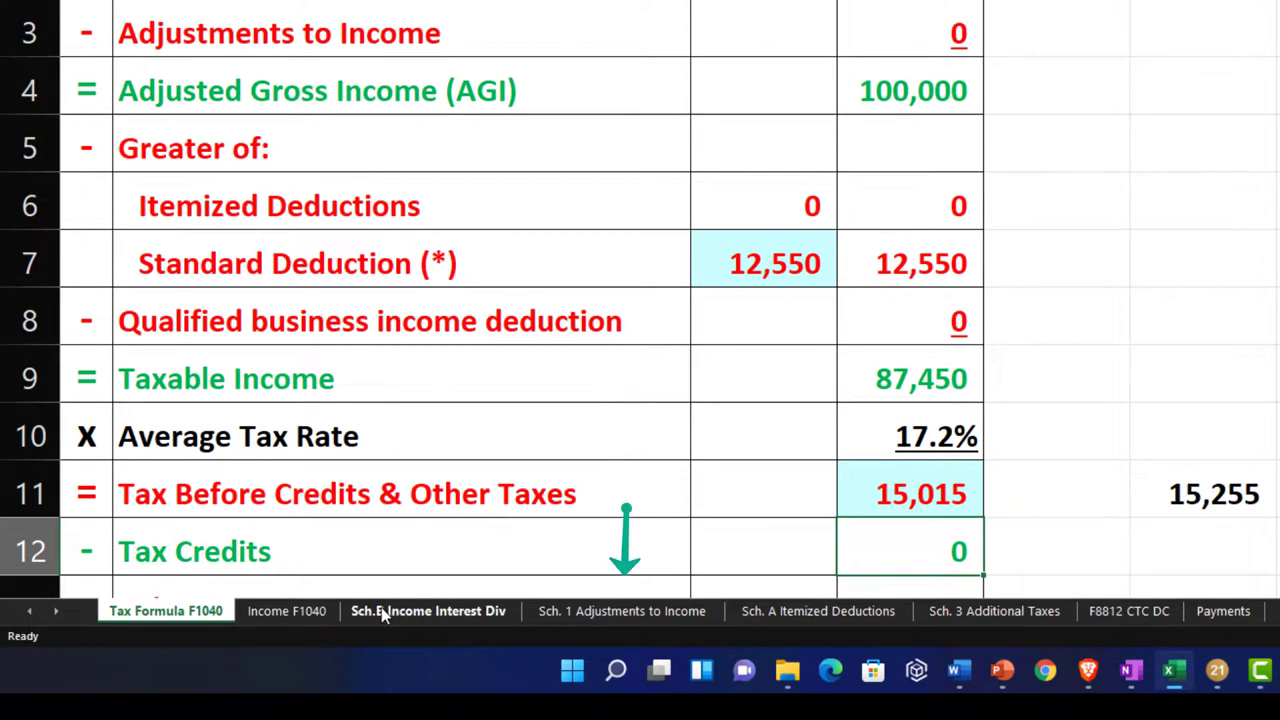
left_click(592, 611)
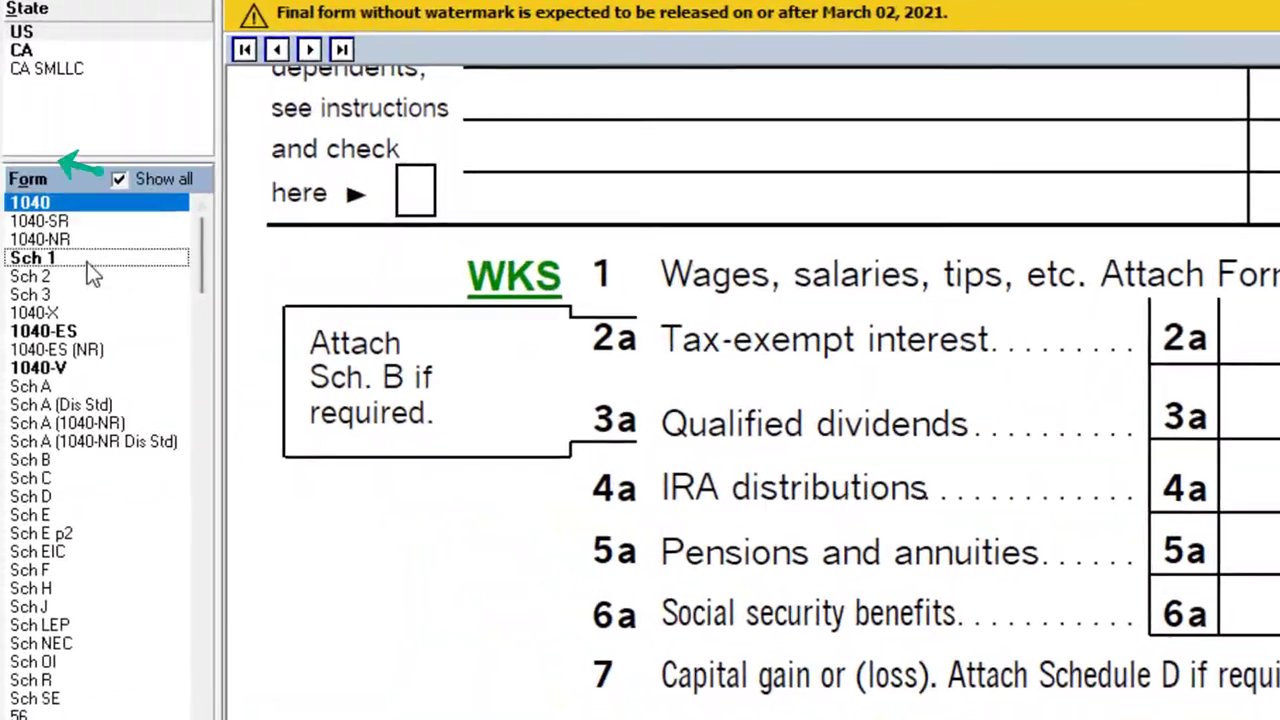
left_click(87, 262)
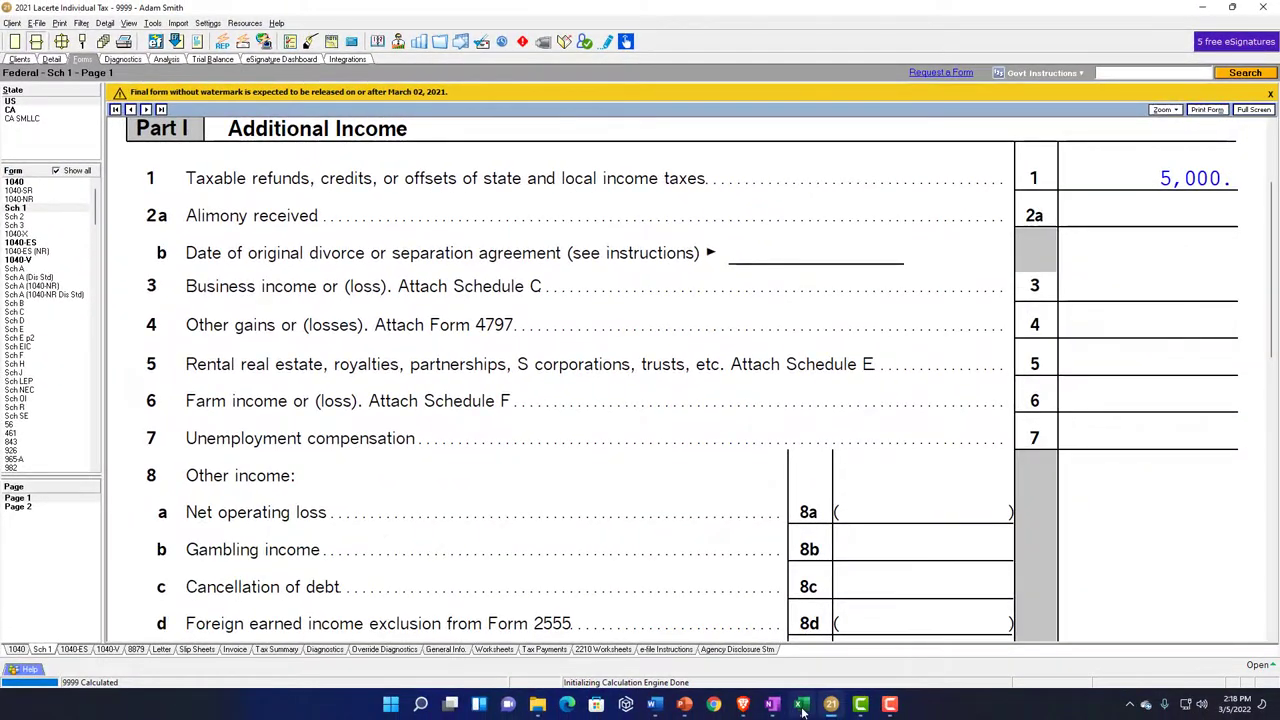
Step: Switch back to Excel and add a sheet named Sch. 1 Additional Income after the Sch.B Income Interest Div sheet
left_click(801, 705)
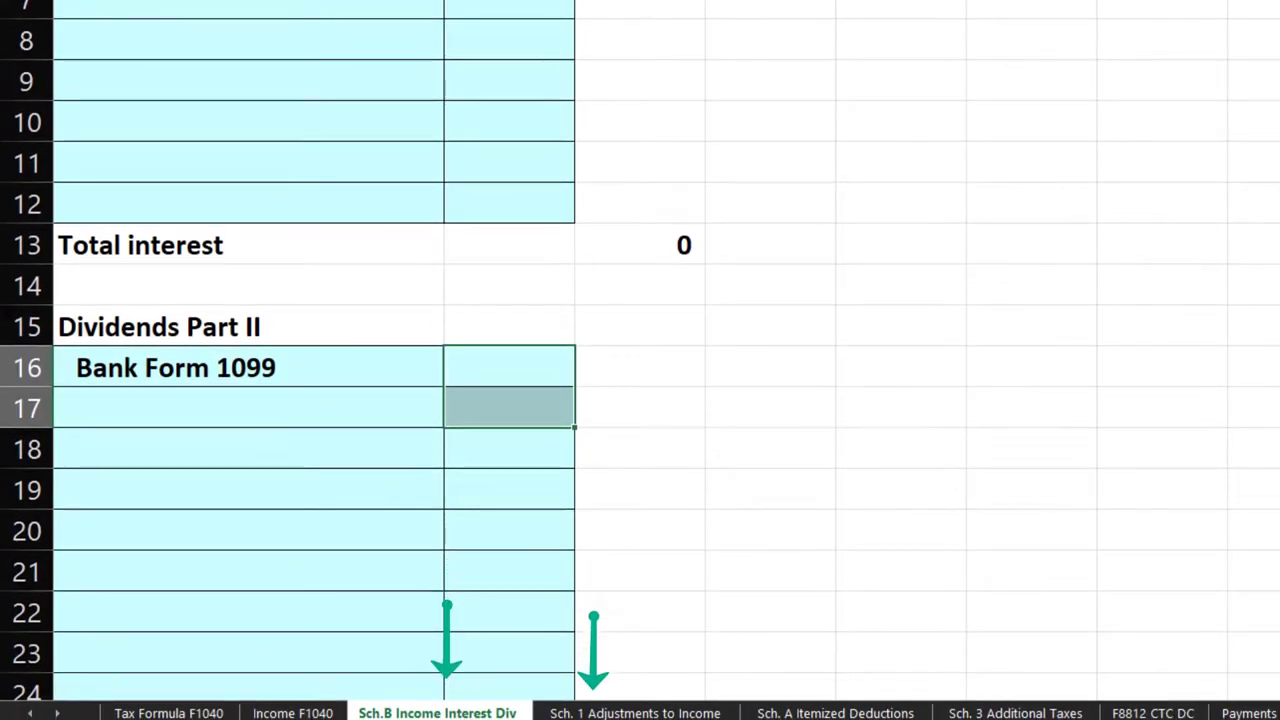
key("shift+F11")
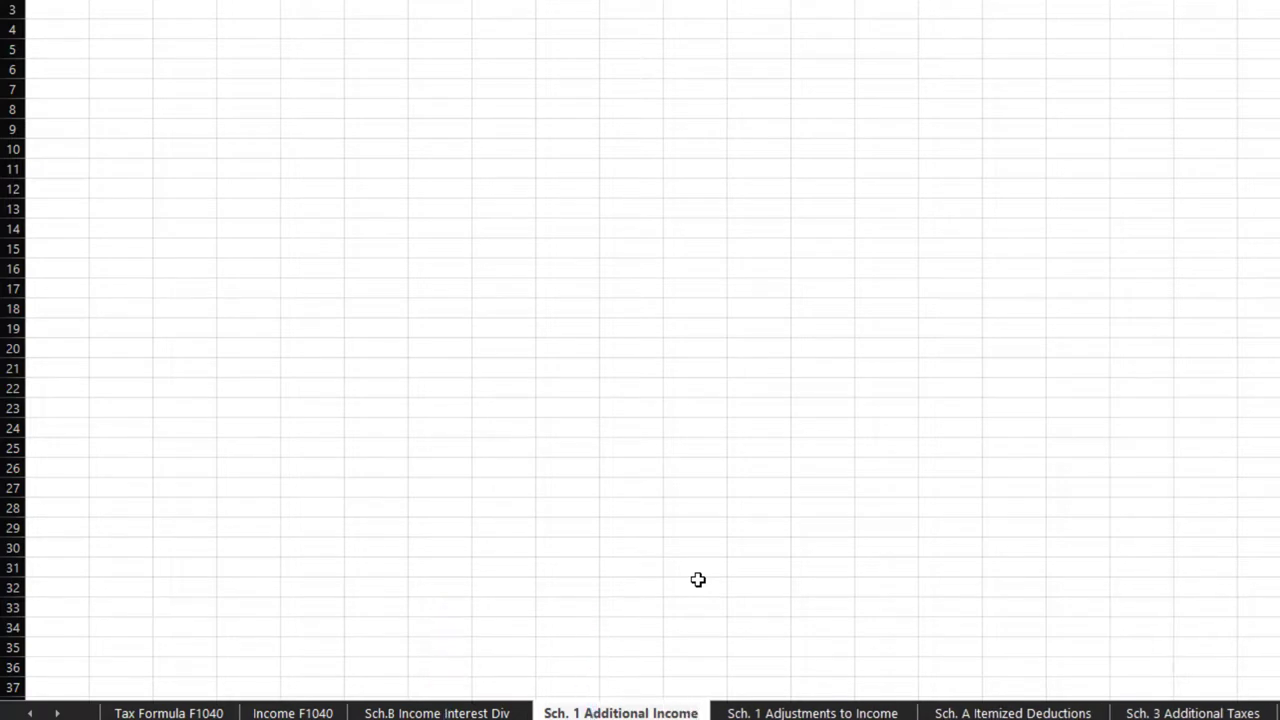
left_click(510, 510)
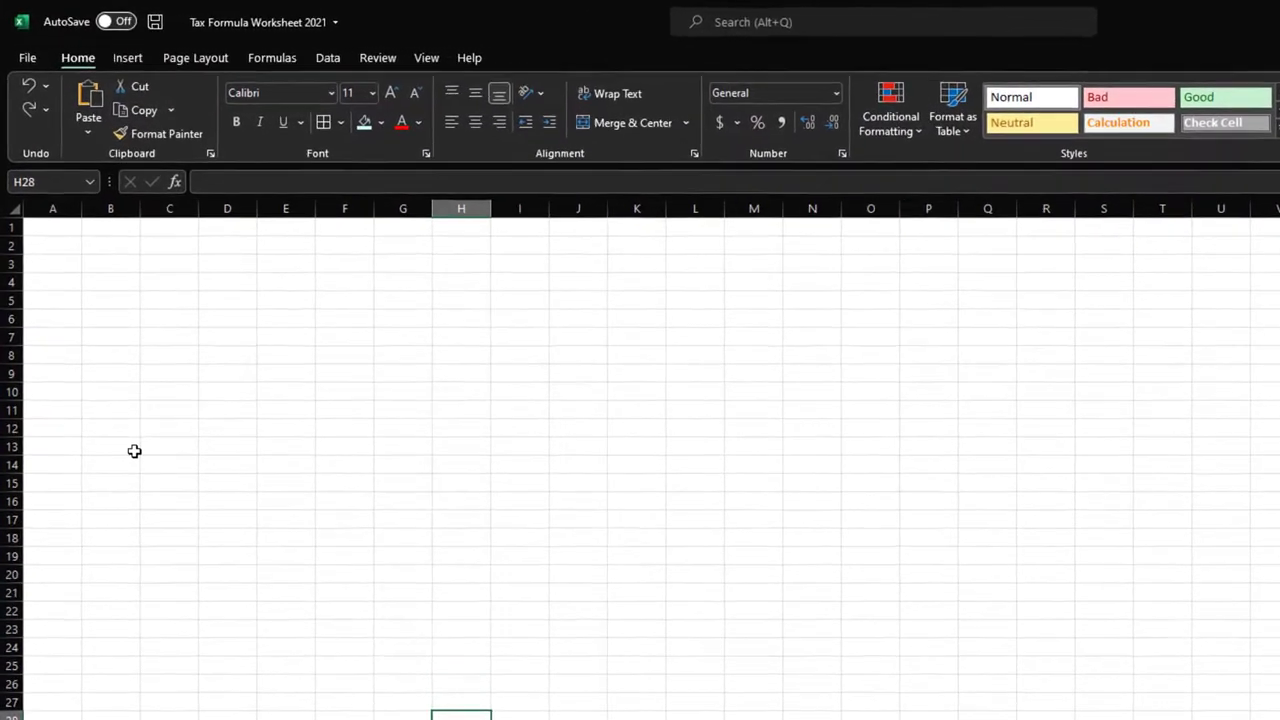
Step: Format all cells of the new sheet as Currency with no symbol, zero decimal places and red bracketed negative numbers
left_click(133, 445)
left_click(13, 206)
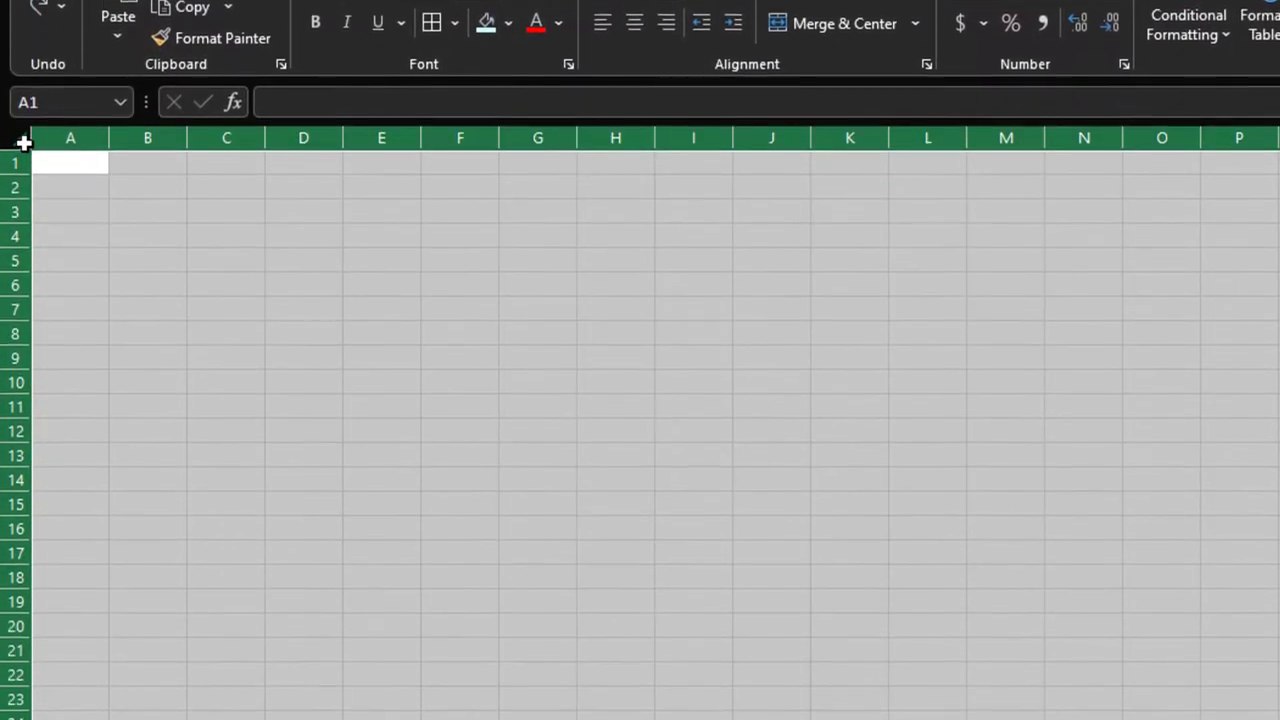
right_click(189, 297)
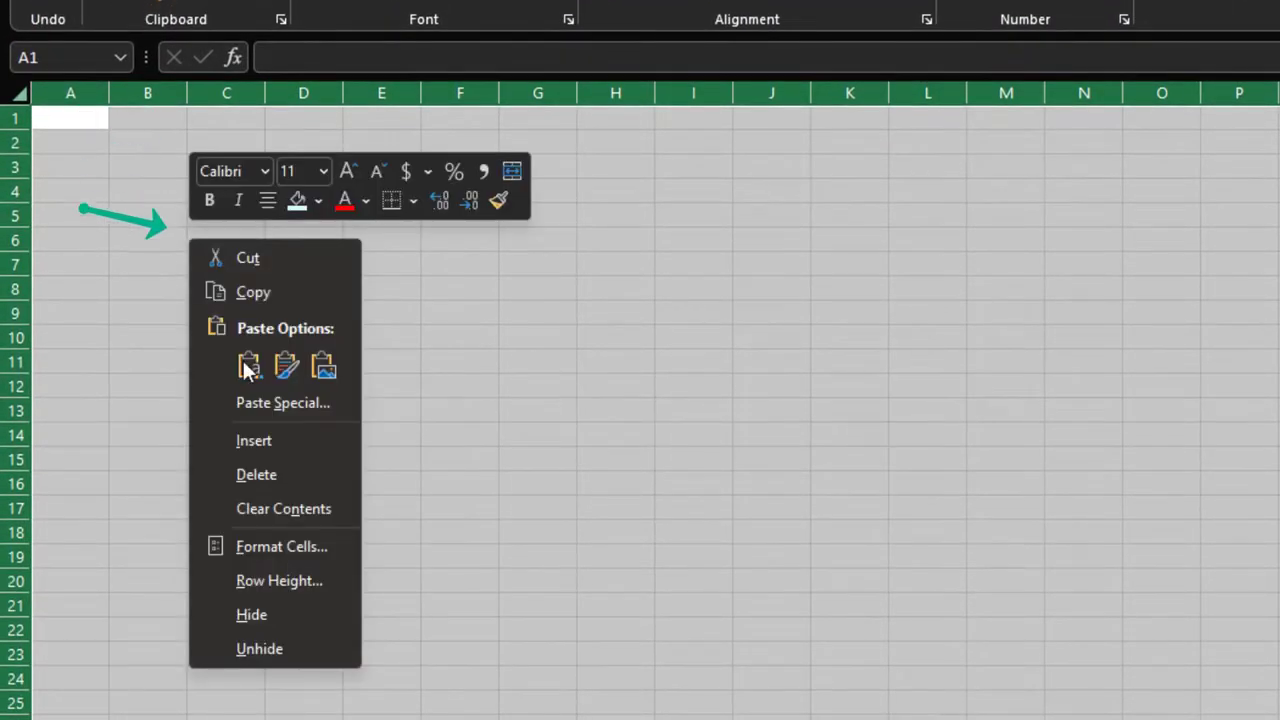
left_click(305, 547)
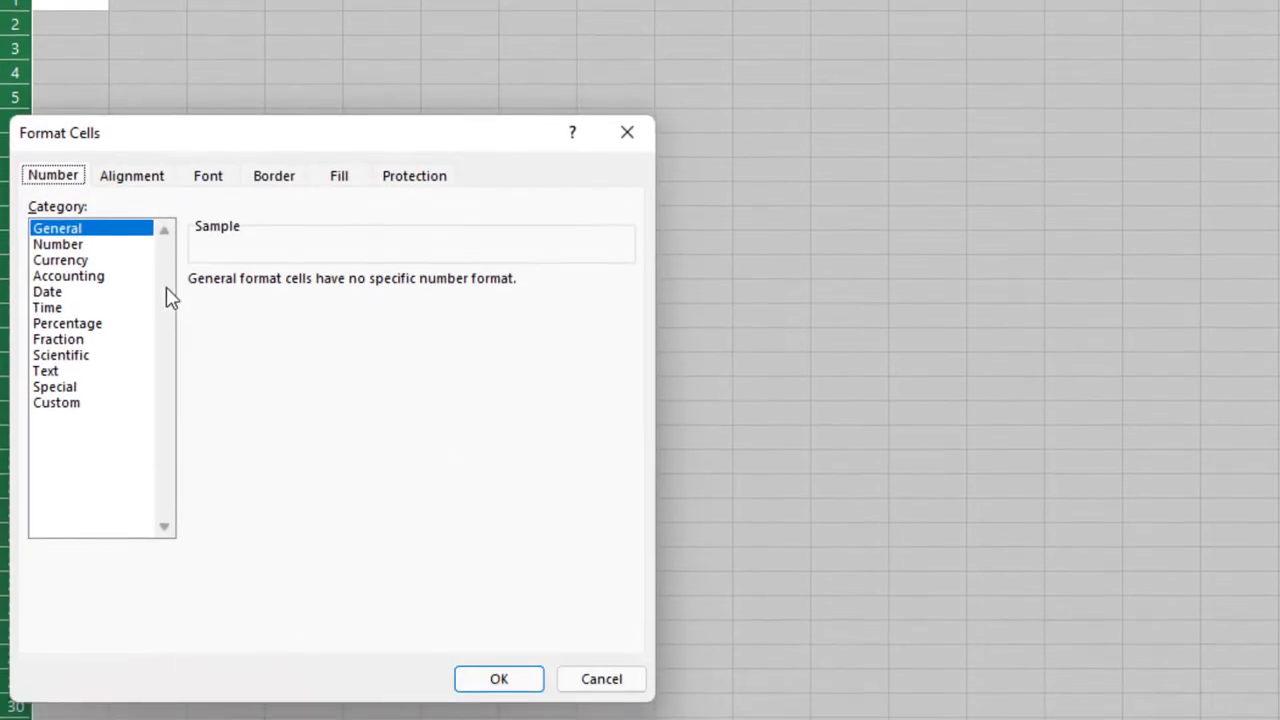
left_click(60, 266)
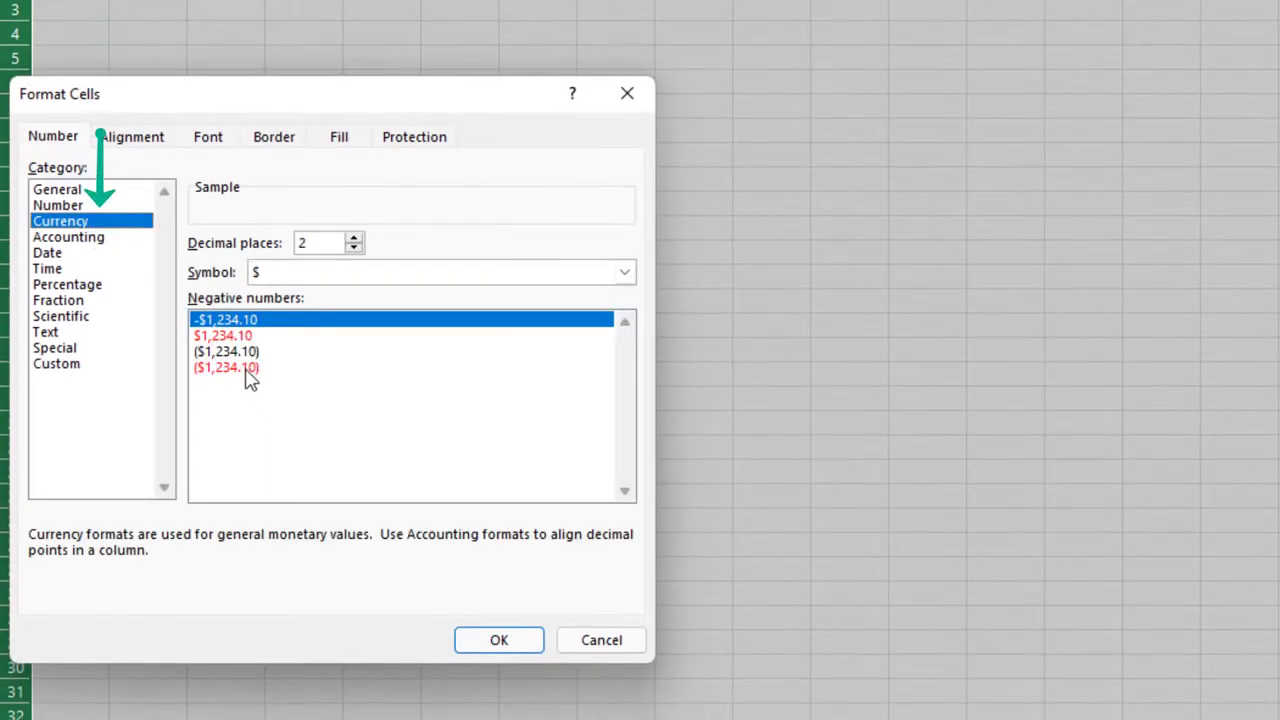
left_click(227, 368)
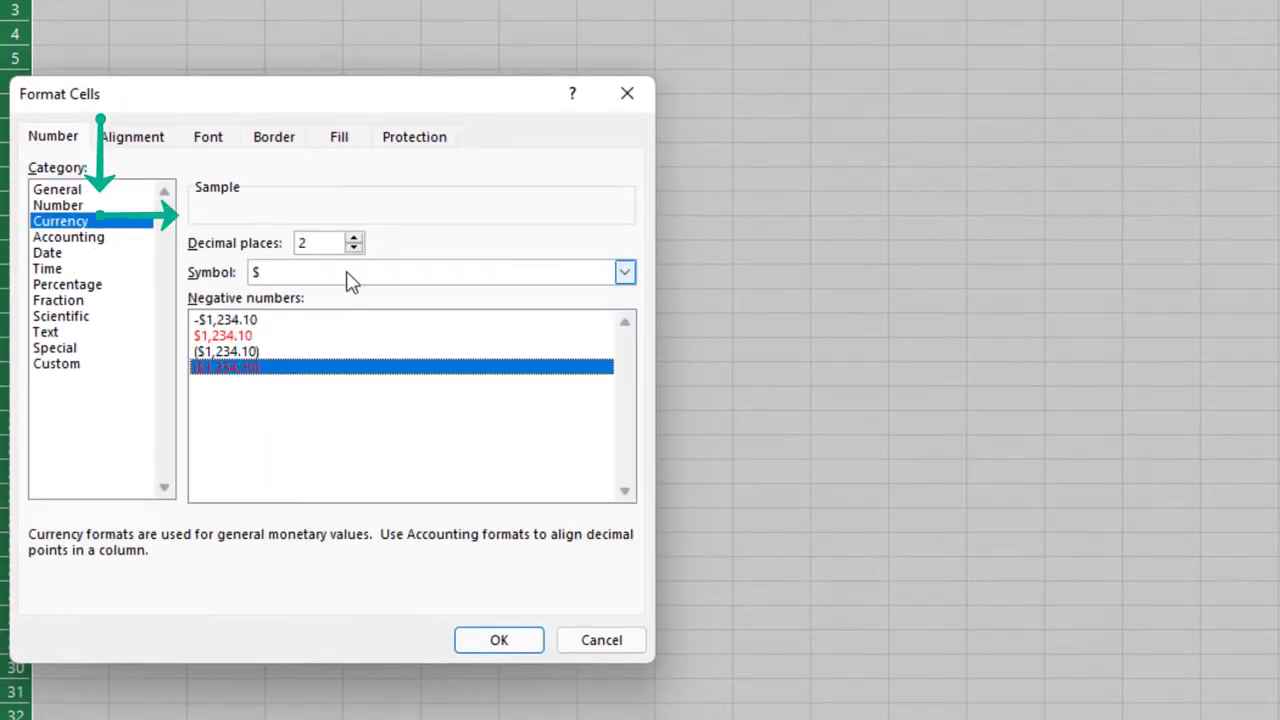
left_click(306, 272)
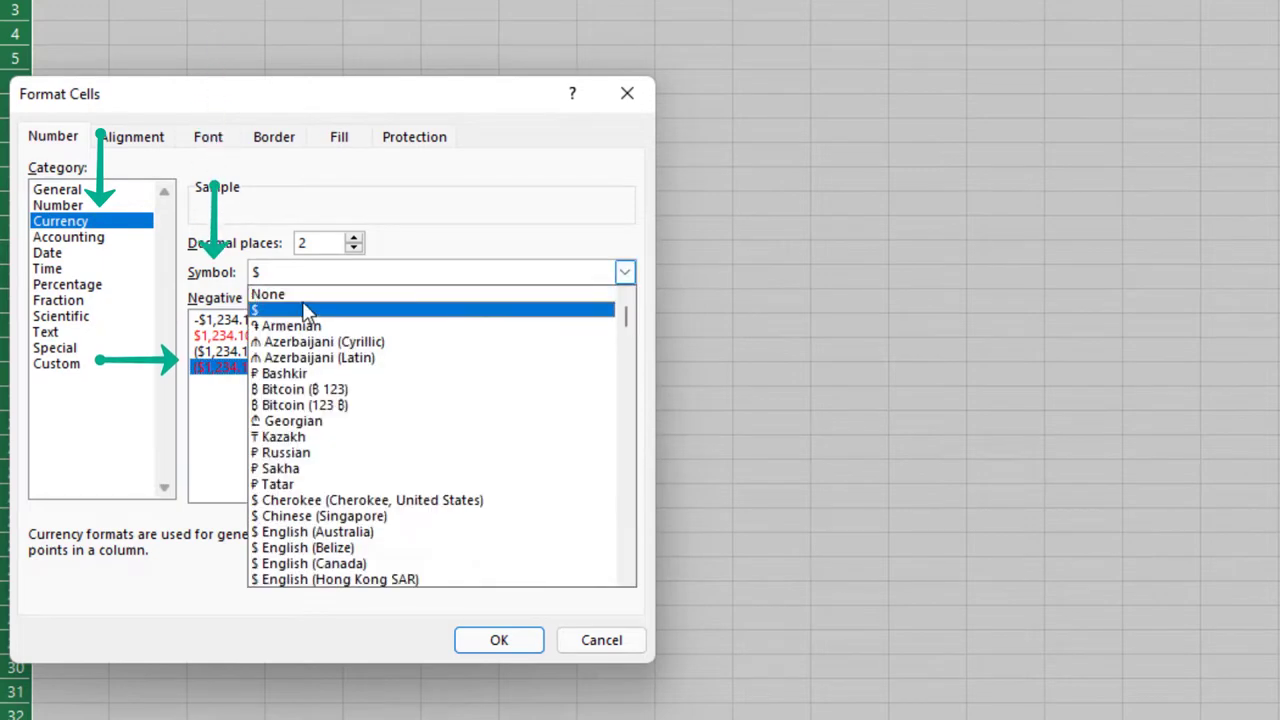
left_click(300, 291)
left_click(353, 248)
left_click(353, 248)
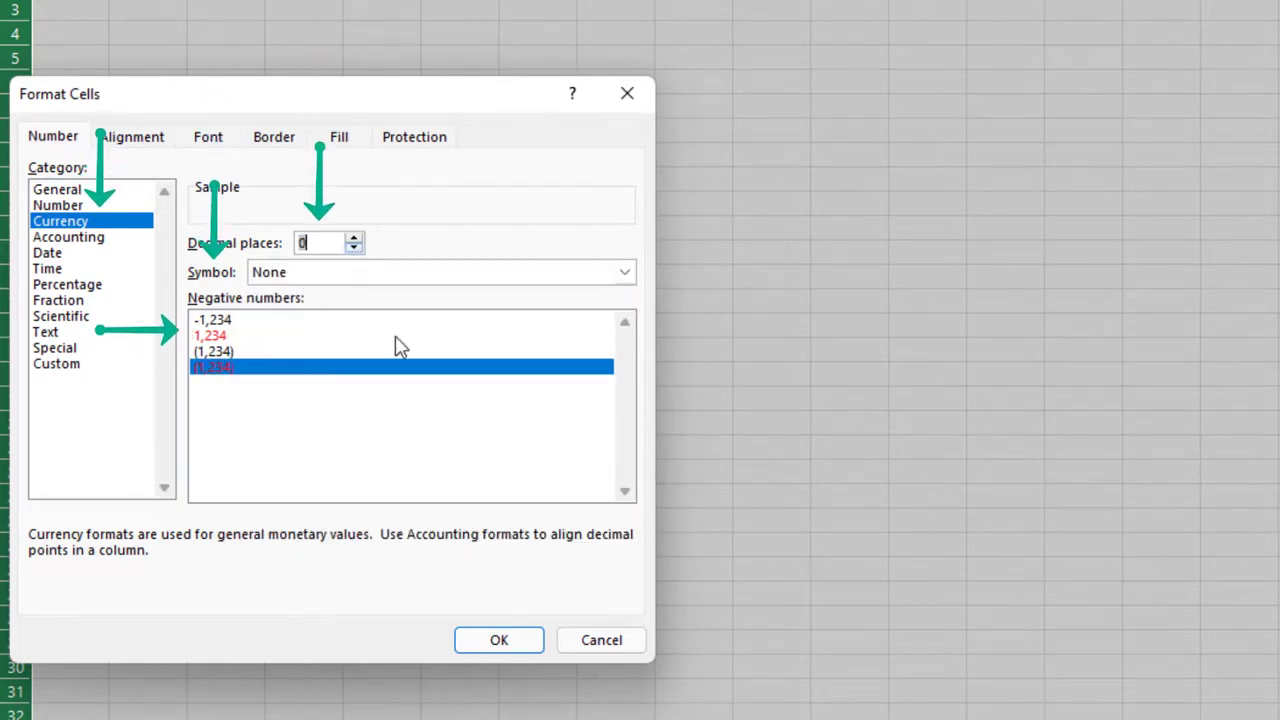
left_click(503, 645)
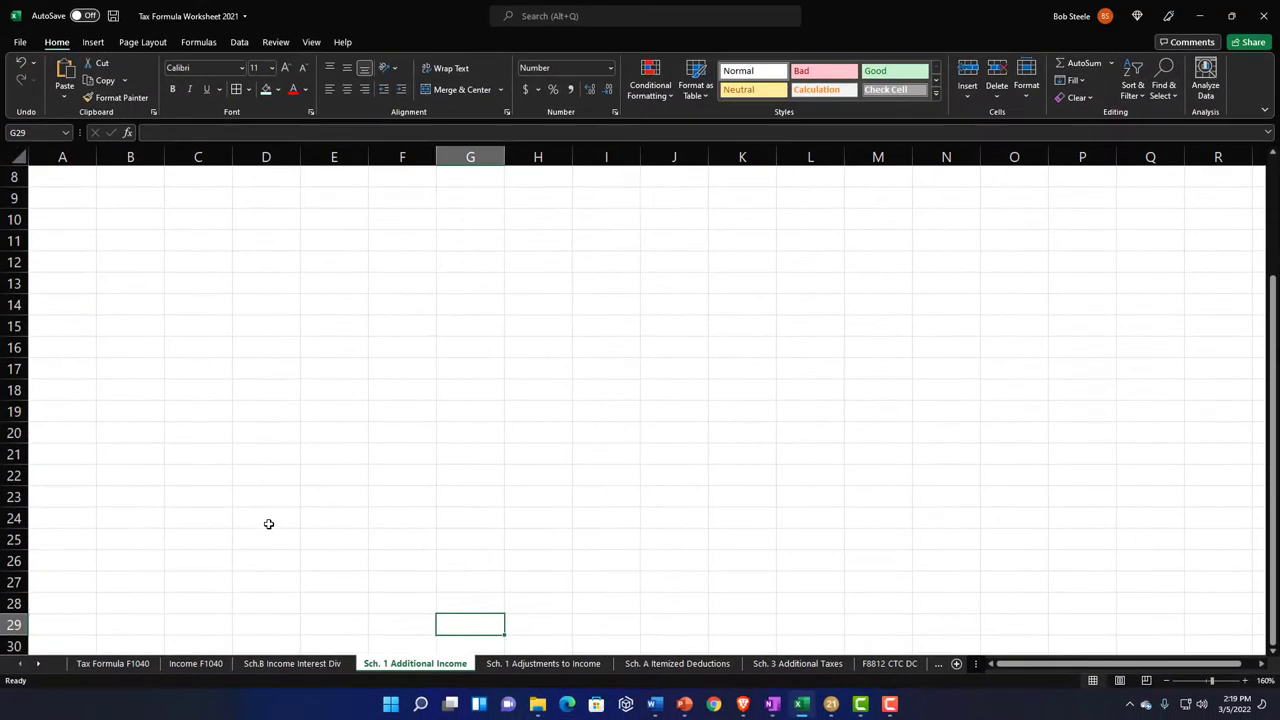
Step: Enter the heading "Shc. 1 Additional Income" in cell A1
scroll(240, 505, "up", 3)
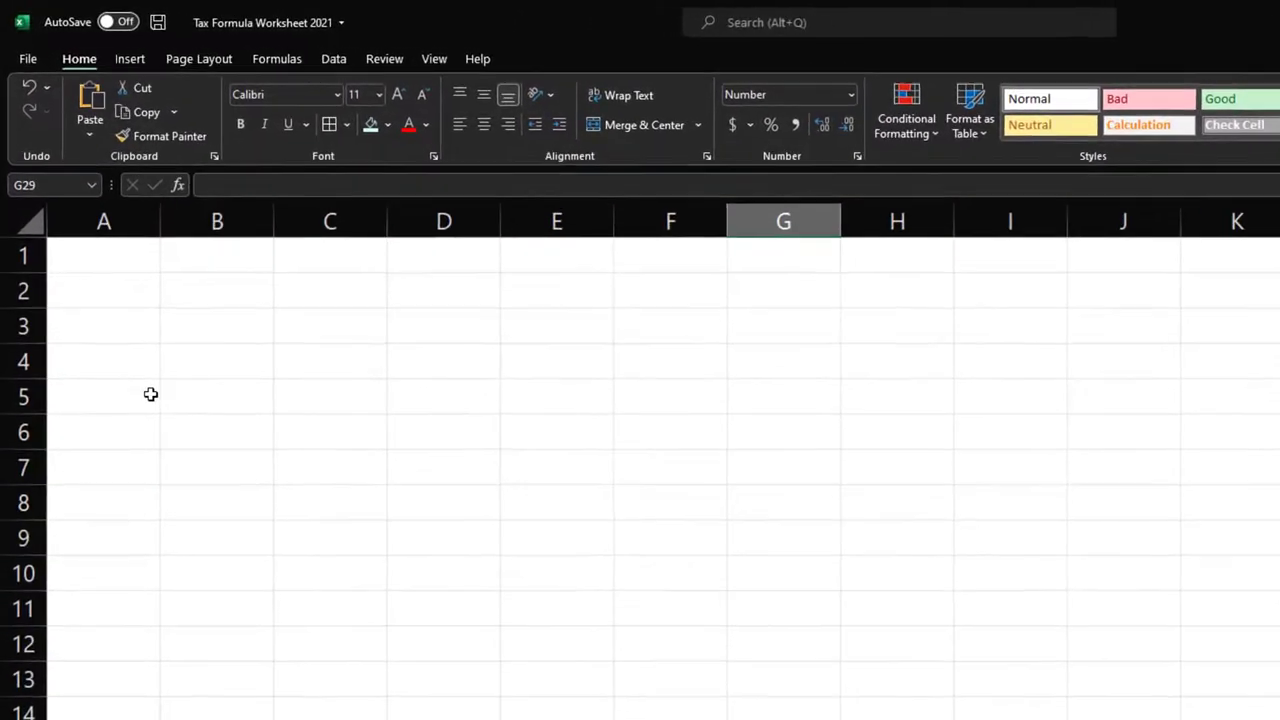
left_click(108, 256)
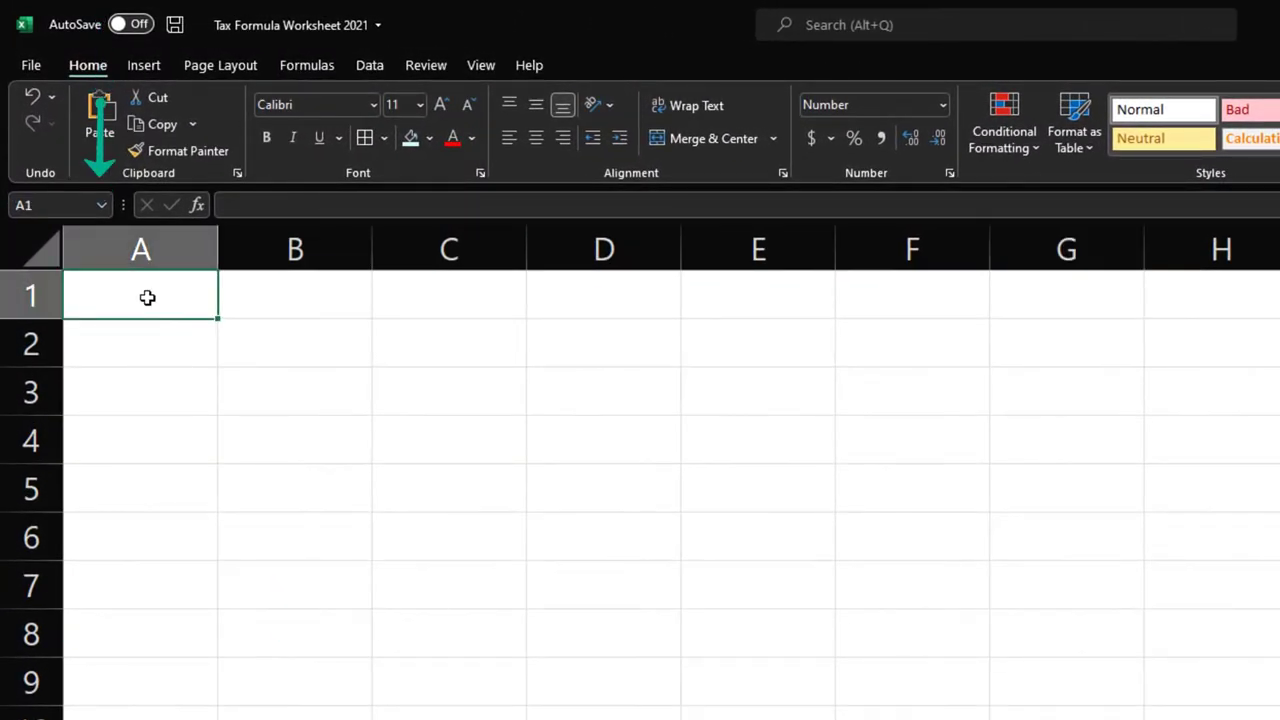
type("Shc. 1 Additional Inc")
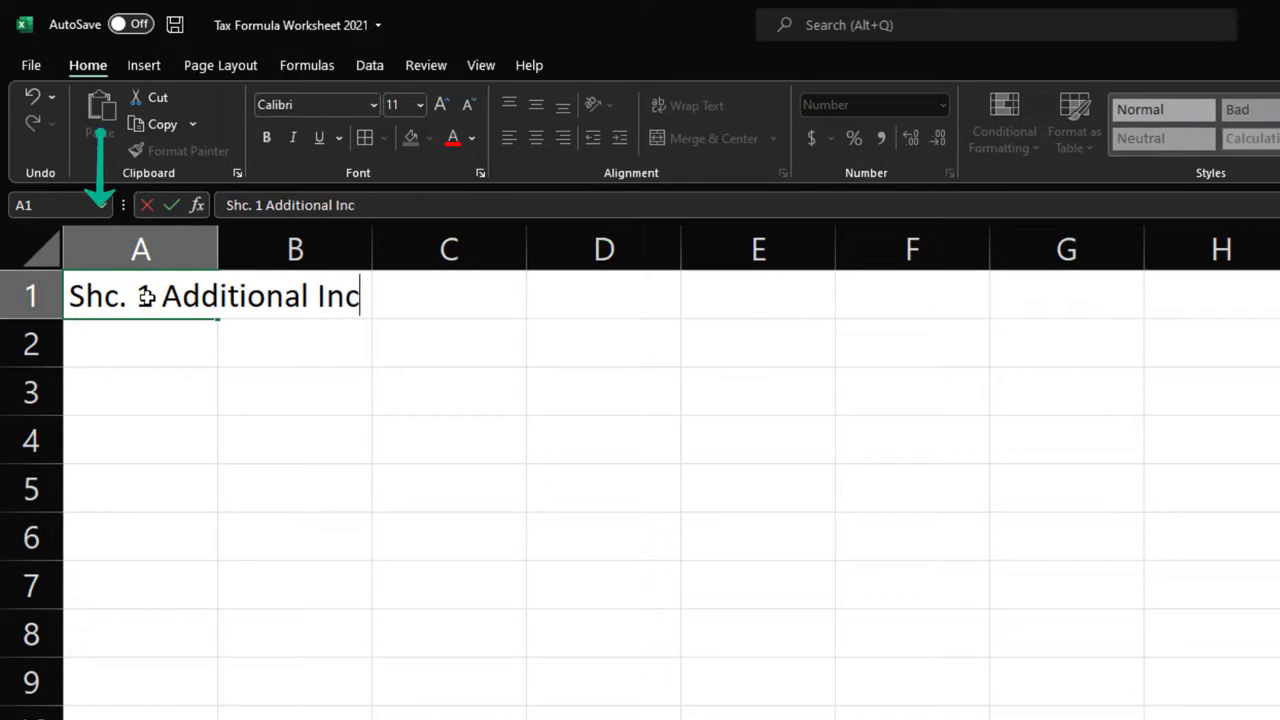
key("Return")
key("Return")
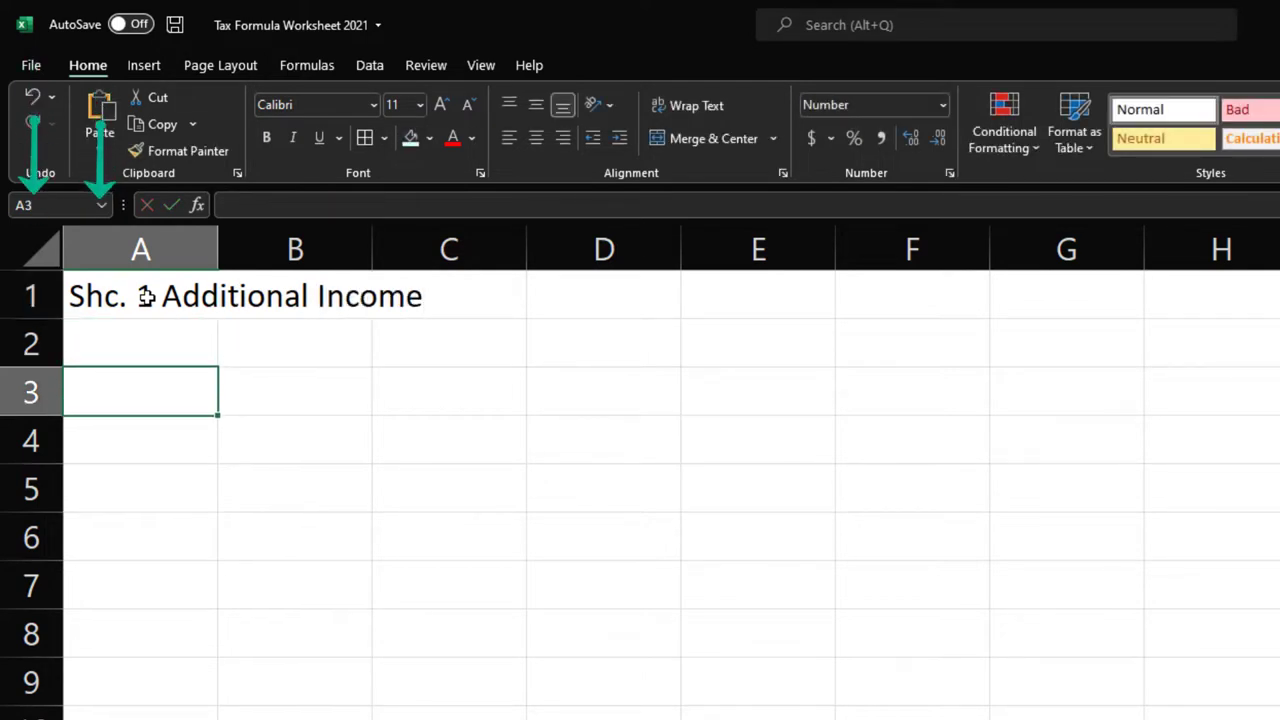
Step: Make the whole sheet bold without underlining and widen column A
left_click(38, 256)
left_click(319, 138)
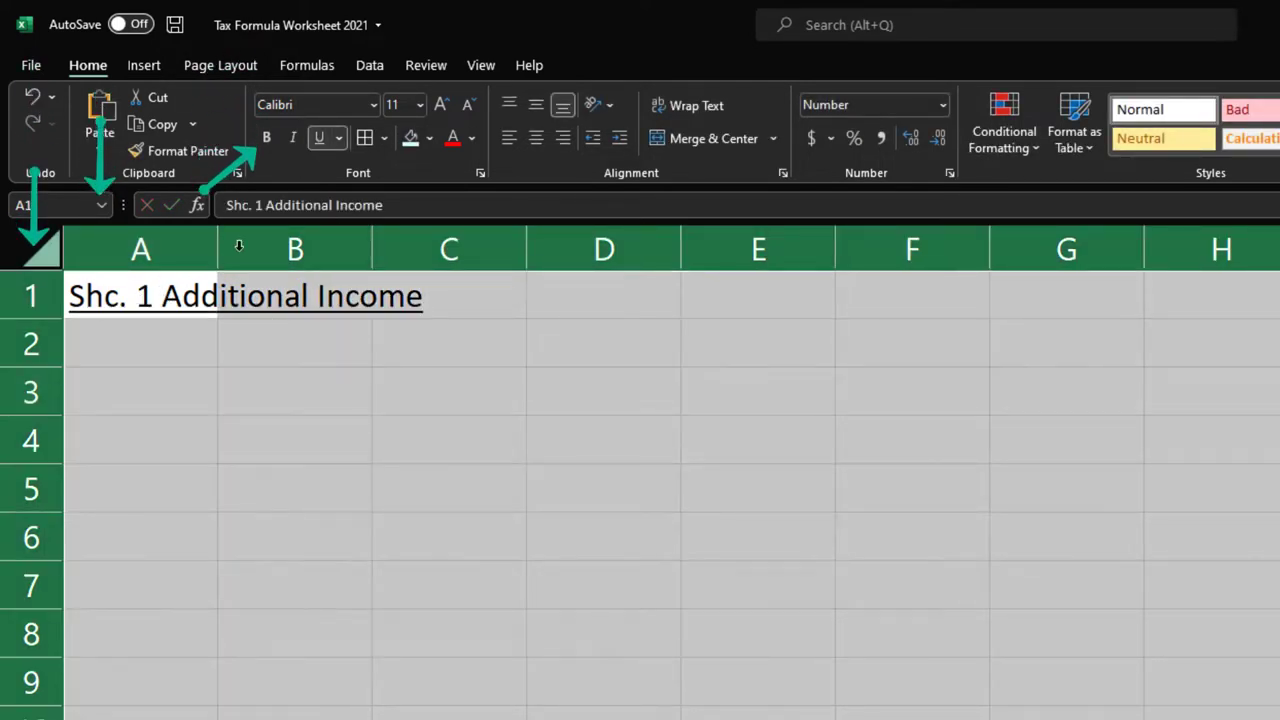
left_click(266, 140)
left_click(161, 383)
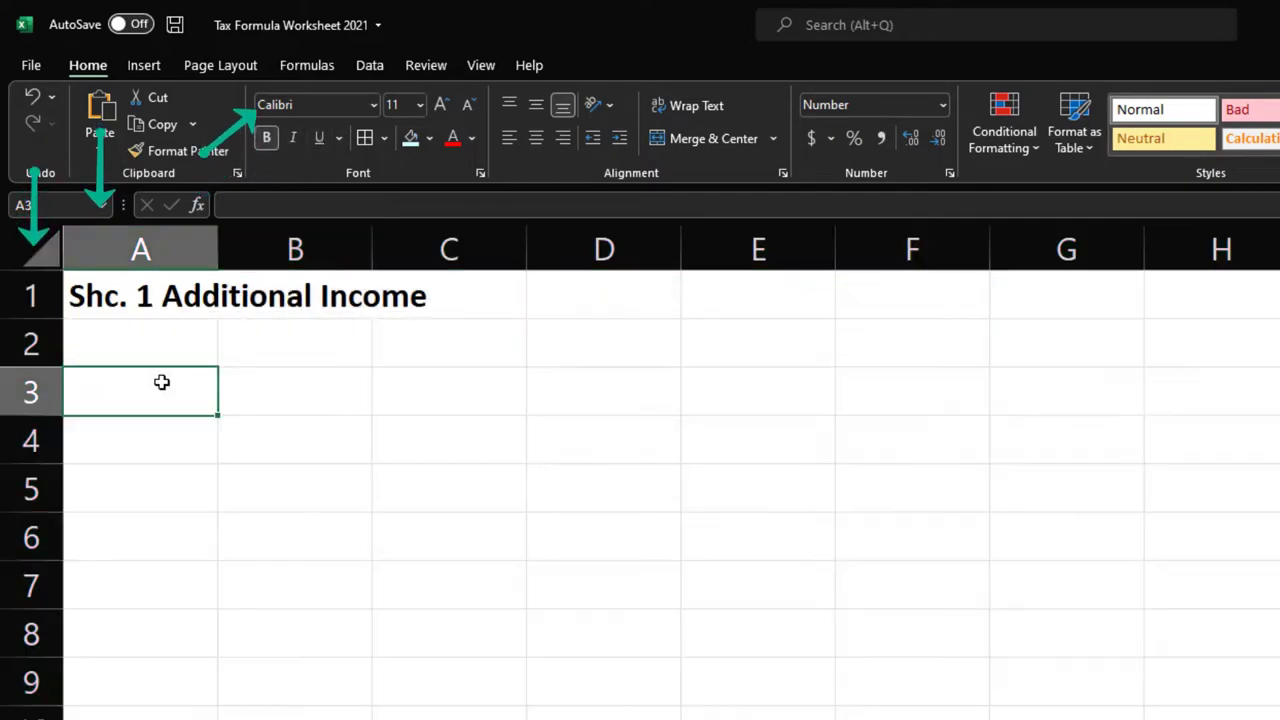
left_click_drag(218, 248, 351, 283)
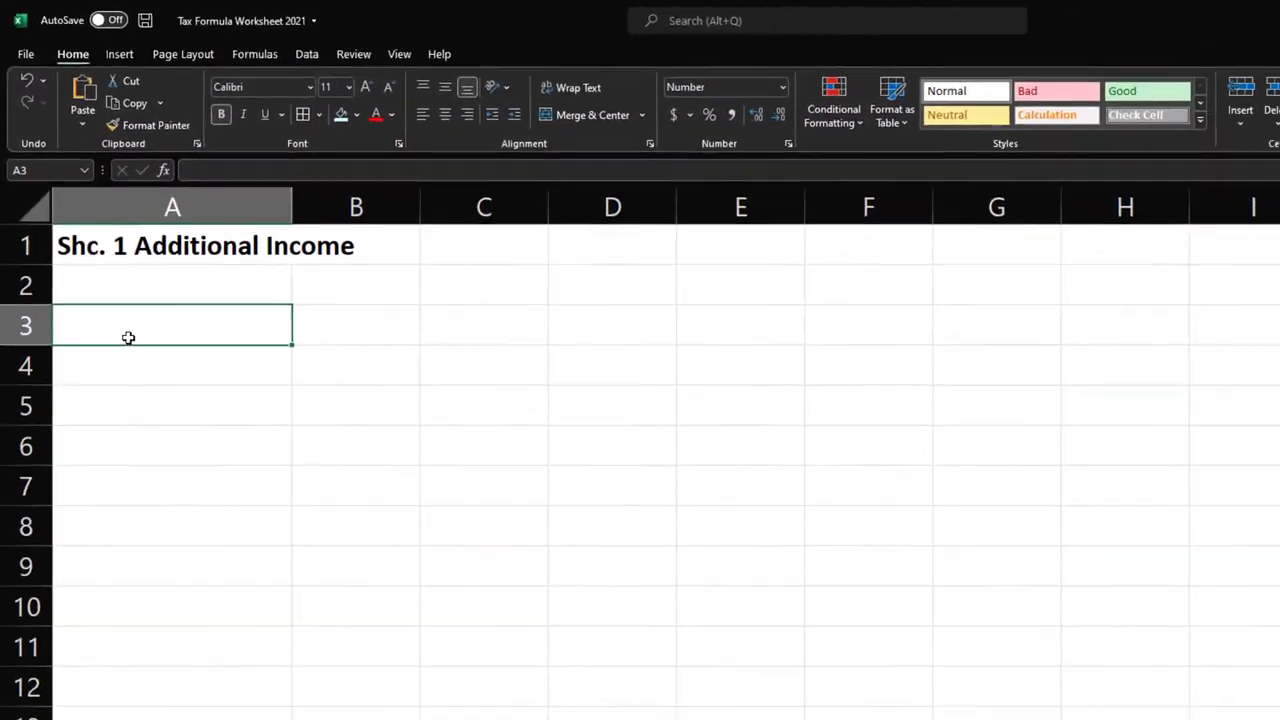
Step: Label cell A3 "Taxable refunds" and enter 5,000 in cell C3
type("Taxabel")
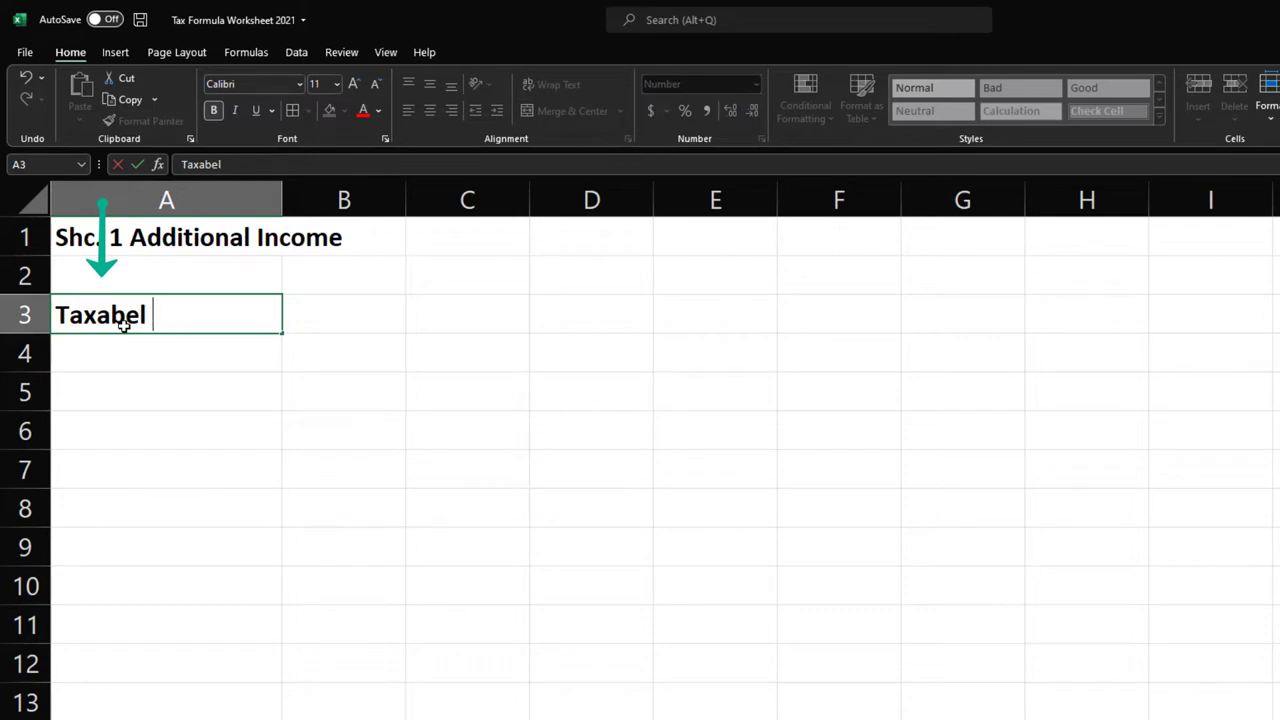
type(" r")
key("BackSpace")
key("BackSpace")
key("BackSpace")
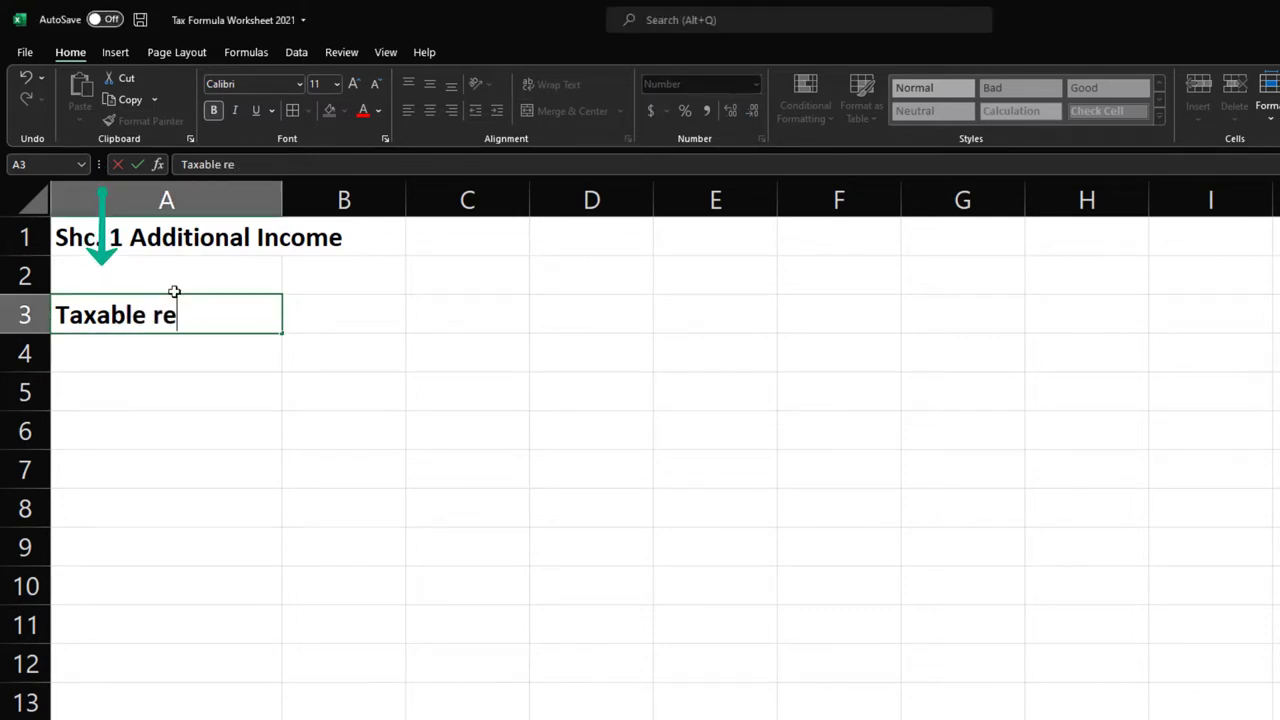
key("Tab")
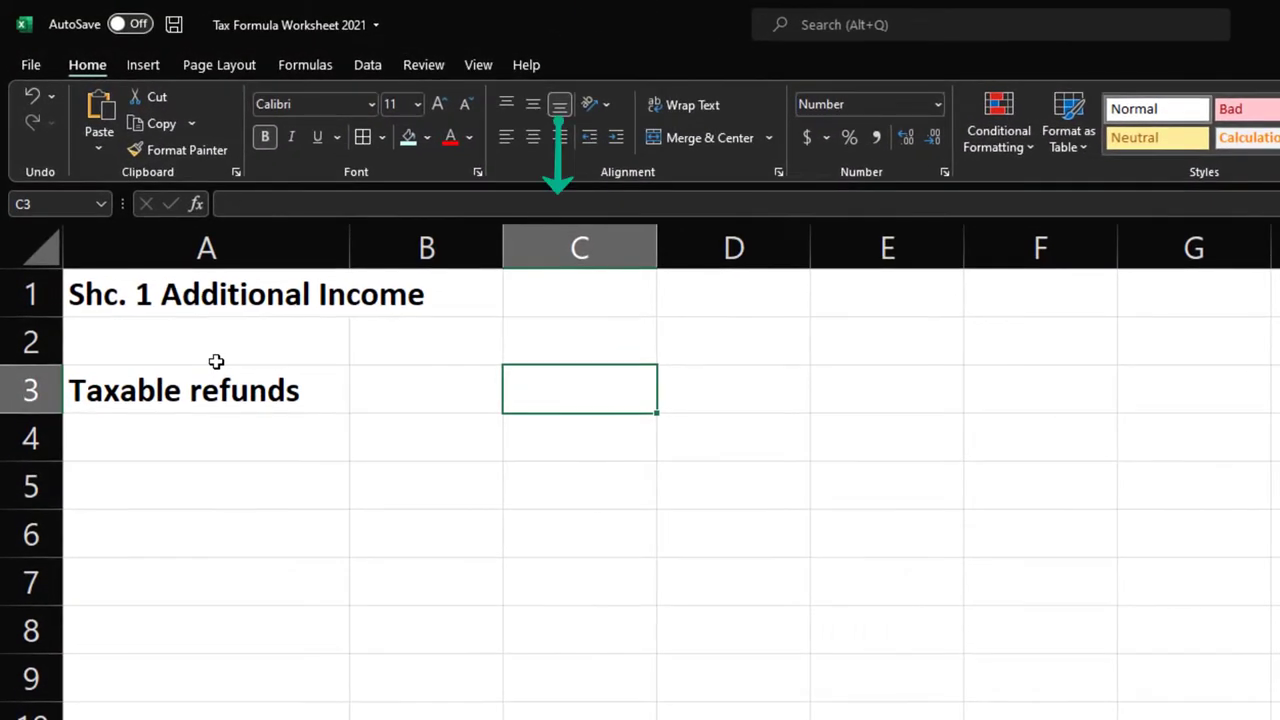
type("5,000")
key("Return")
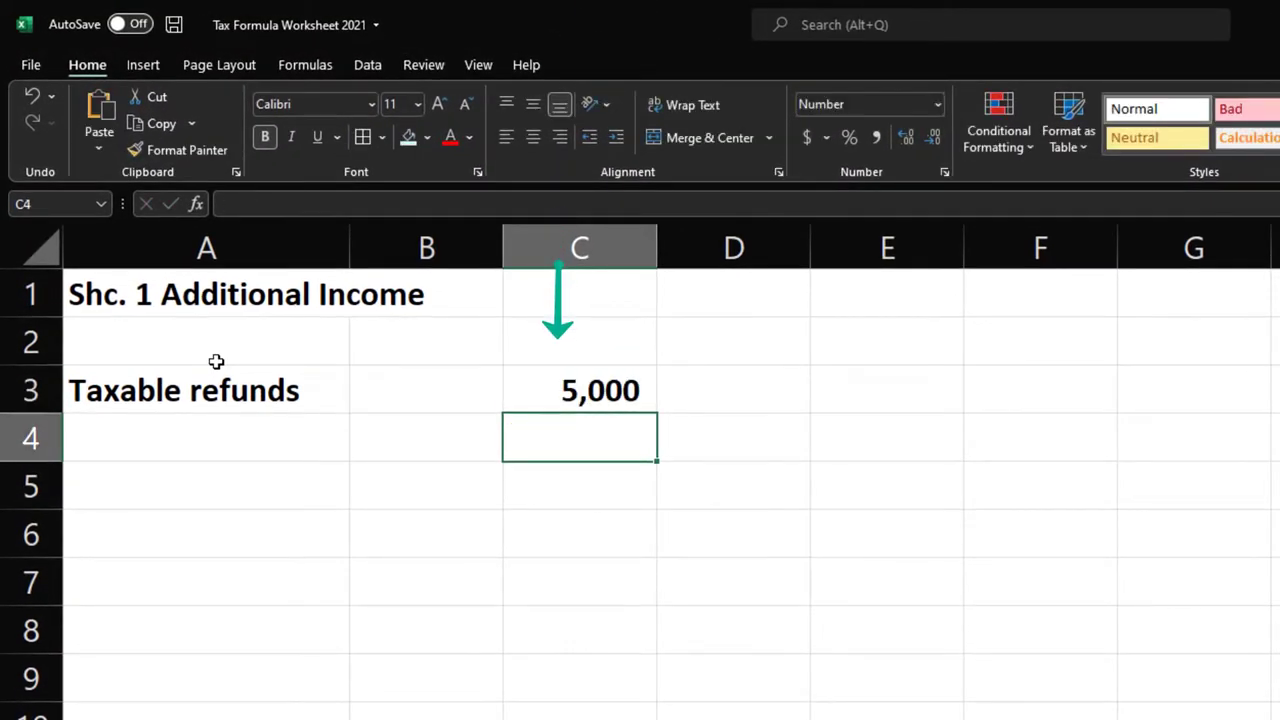
Step: Fill cell C3 with light blue as an input cell and leave cell C4 with no fill
left_click(408, 137)
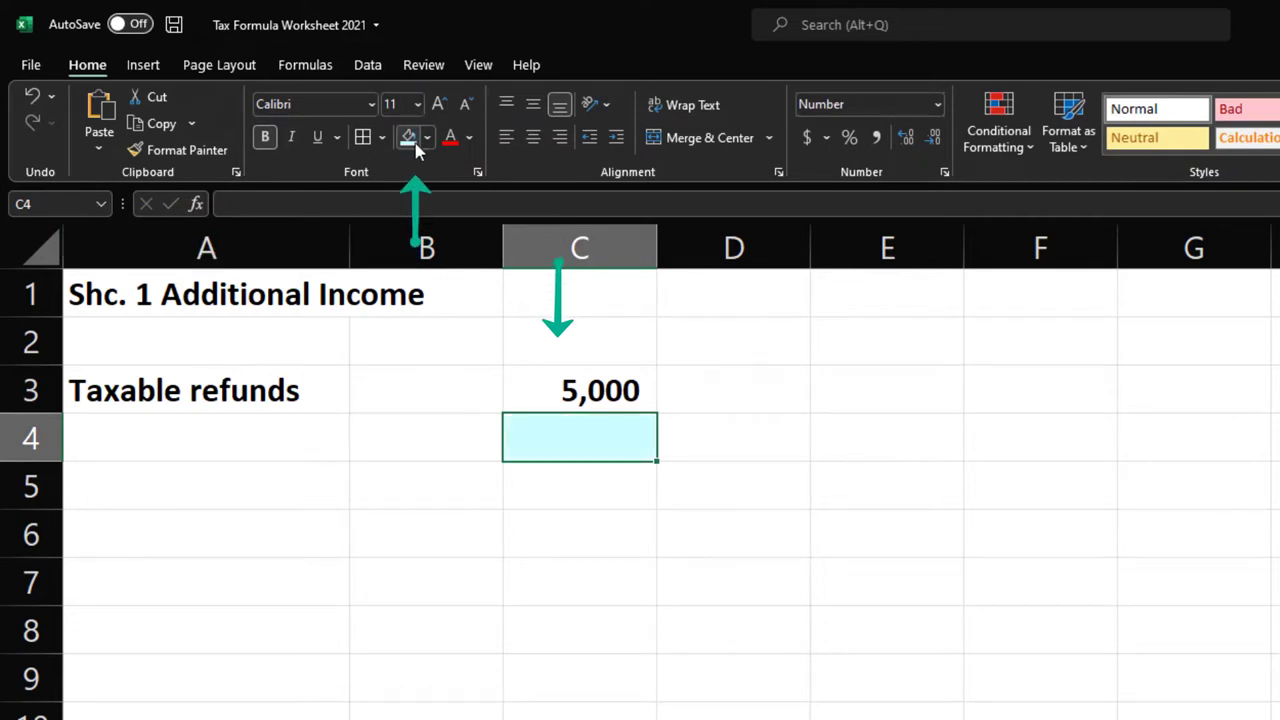
left_click(547, 386)
left_click(406, 143)
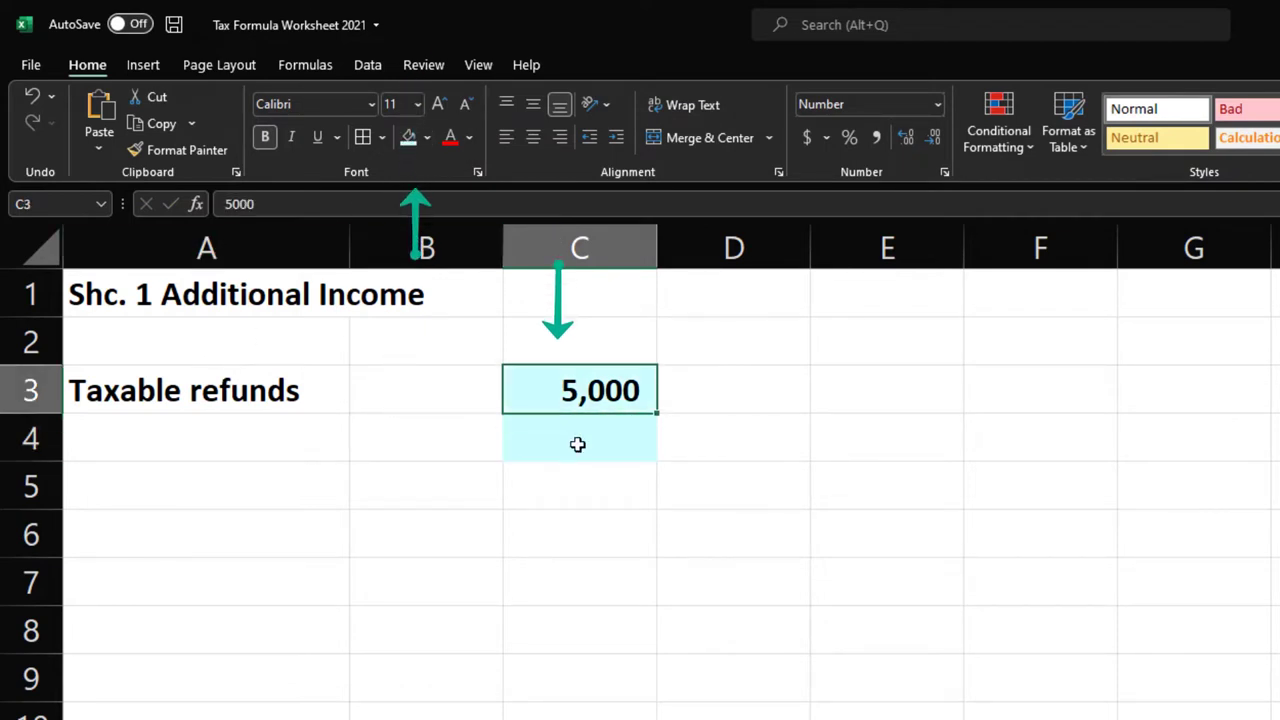
left_click(575, 448)
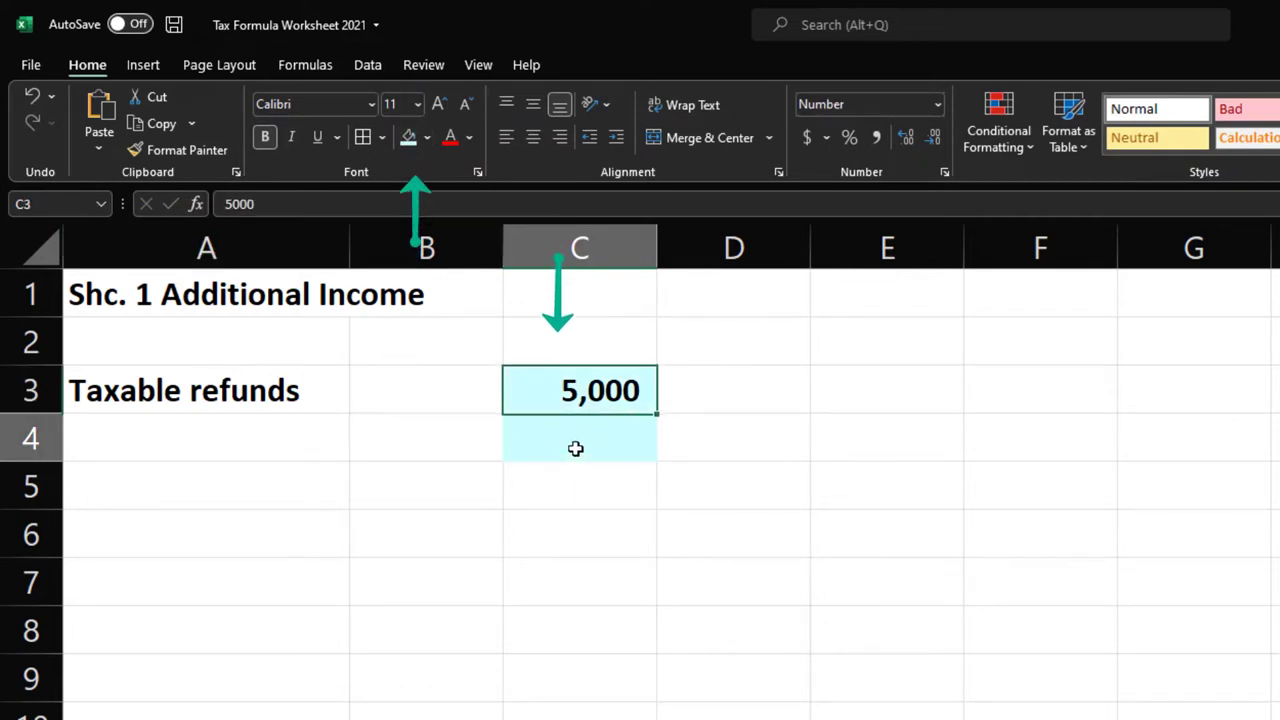
left_click(427, 137)
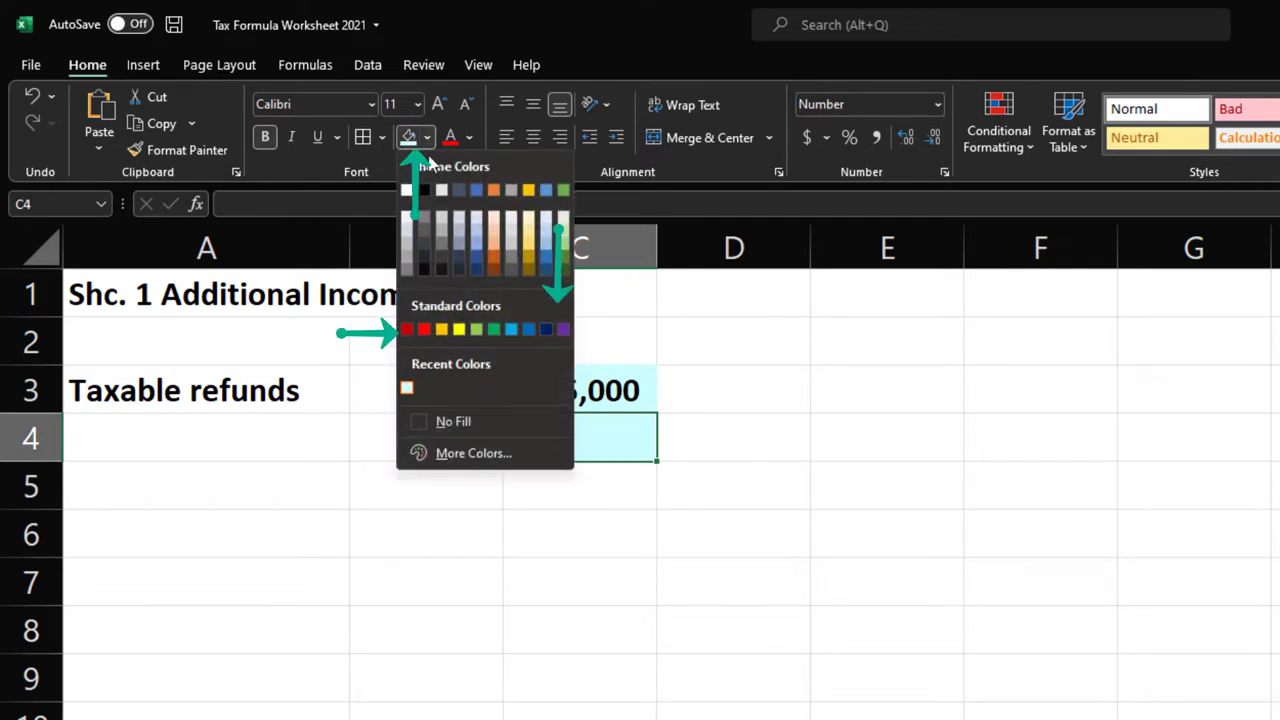
left_click(445, 421)
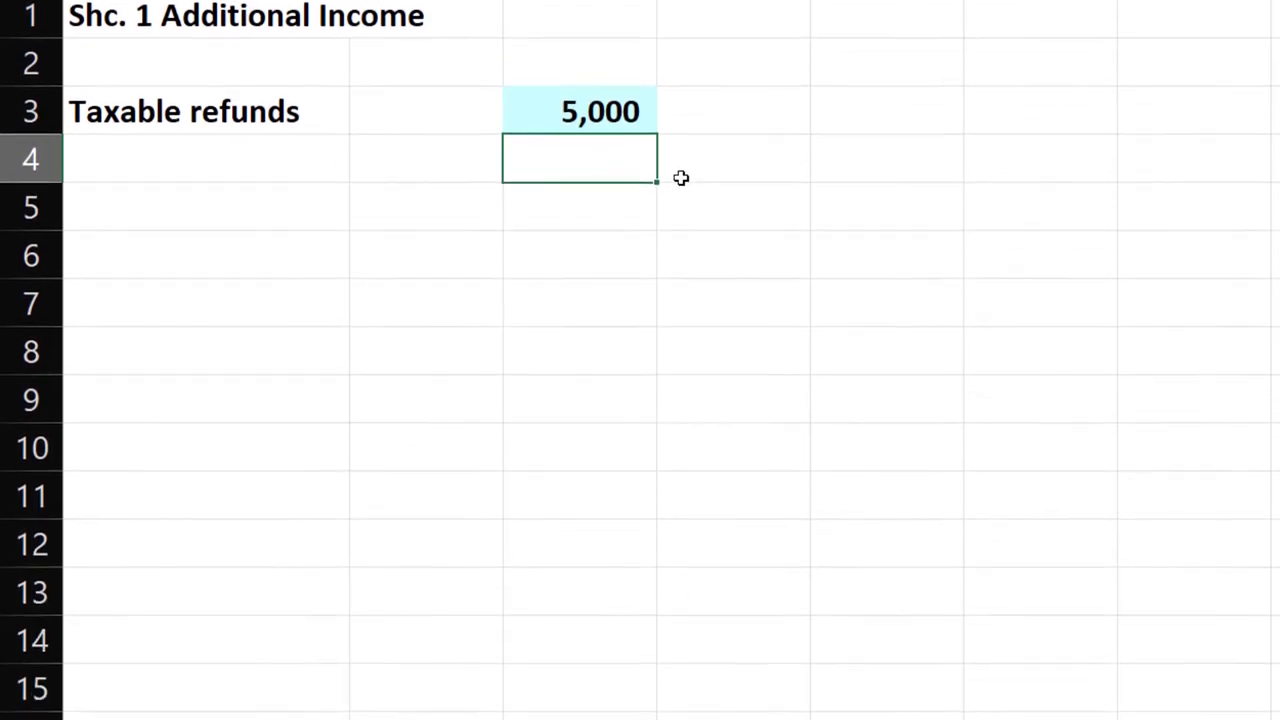
Step: Label cell A13 "Total Sch. 1 Additional Income" and sum C3:C12 in cell C13
left_click(125, 680)
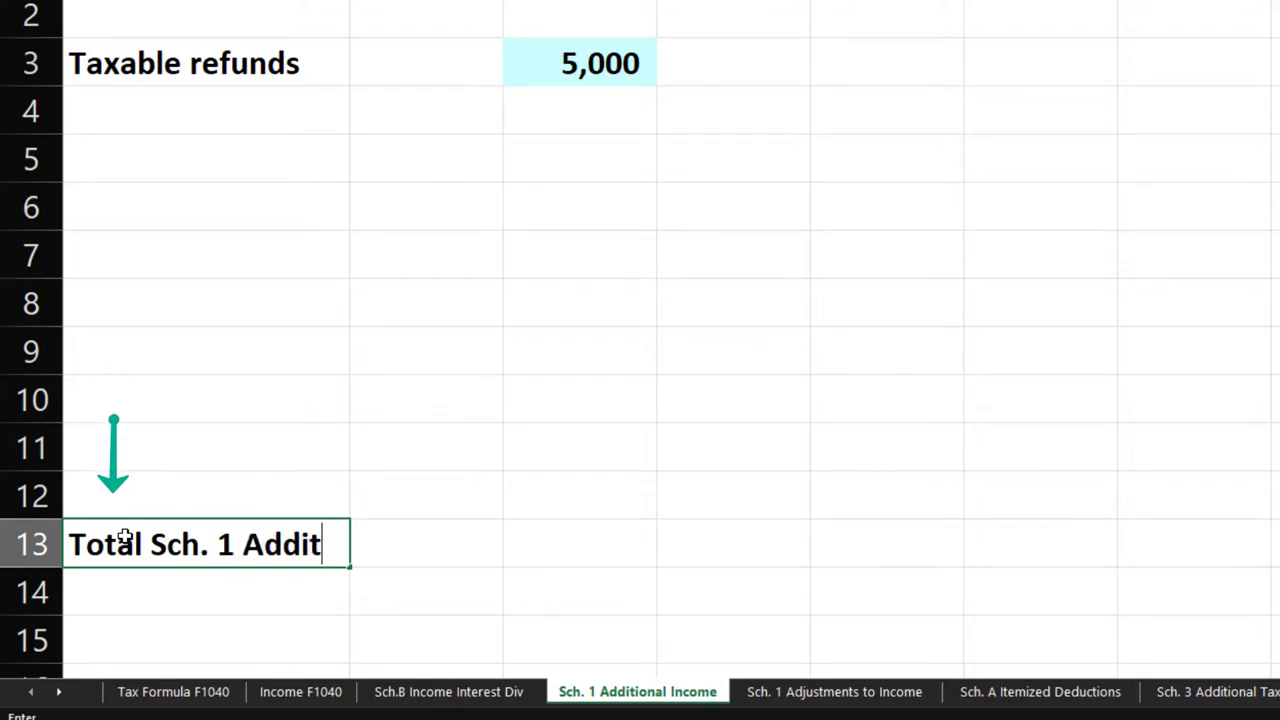
key("Tab")
key("Tab")
type("=sum(")
key("Up")
key("shift+Up")
key("shift+Up")
key("shift+Up")
key("shift+Up")
key("shift+Up")
key("shift+Up")
key("shift+Up")
key("shift+Up")
key("shift+Up")
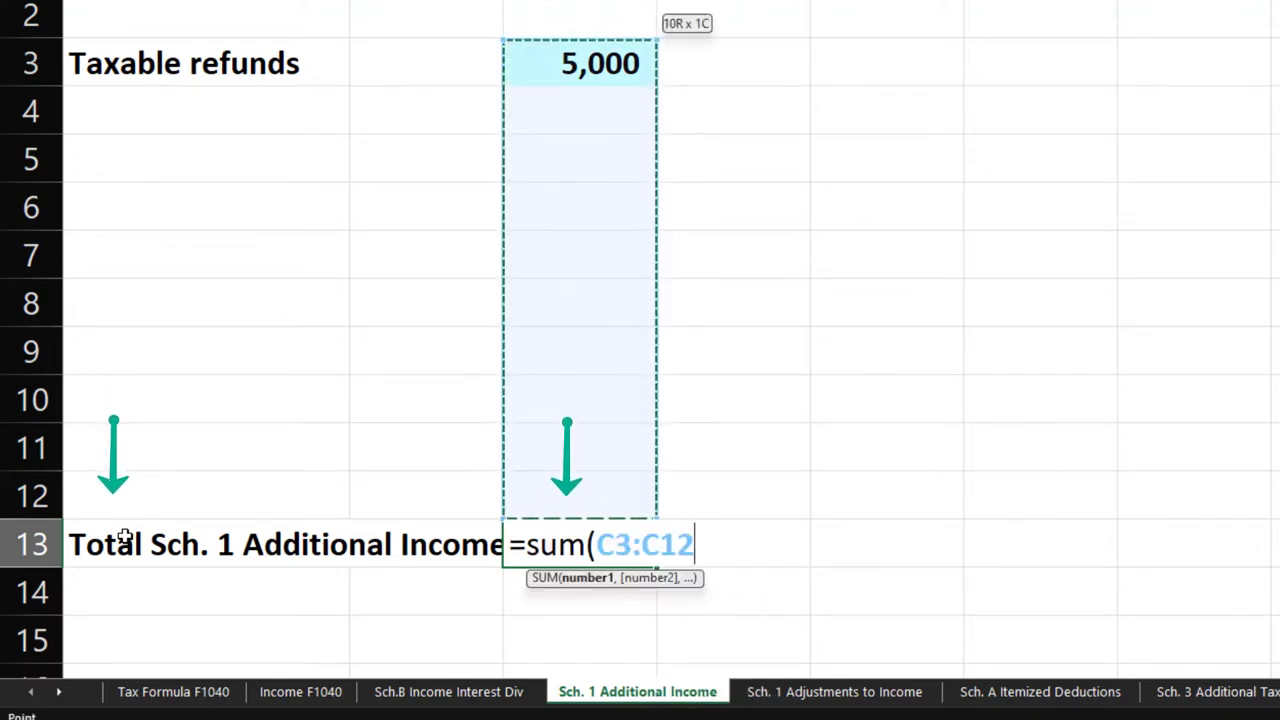
key("Return")
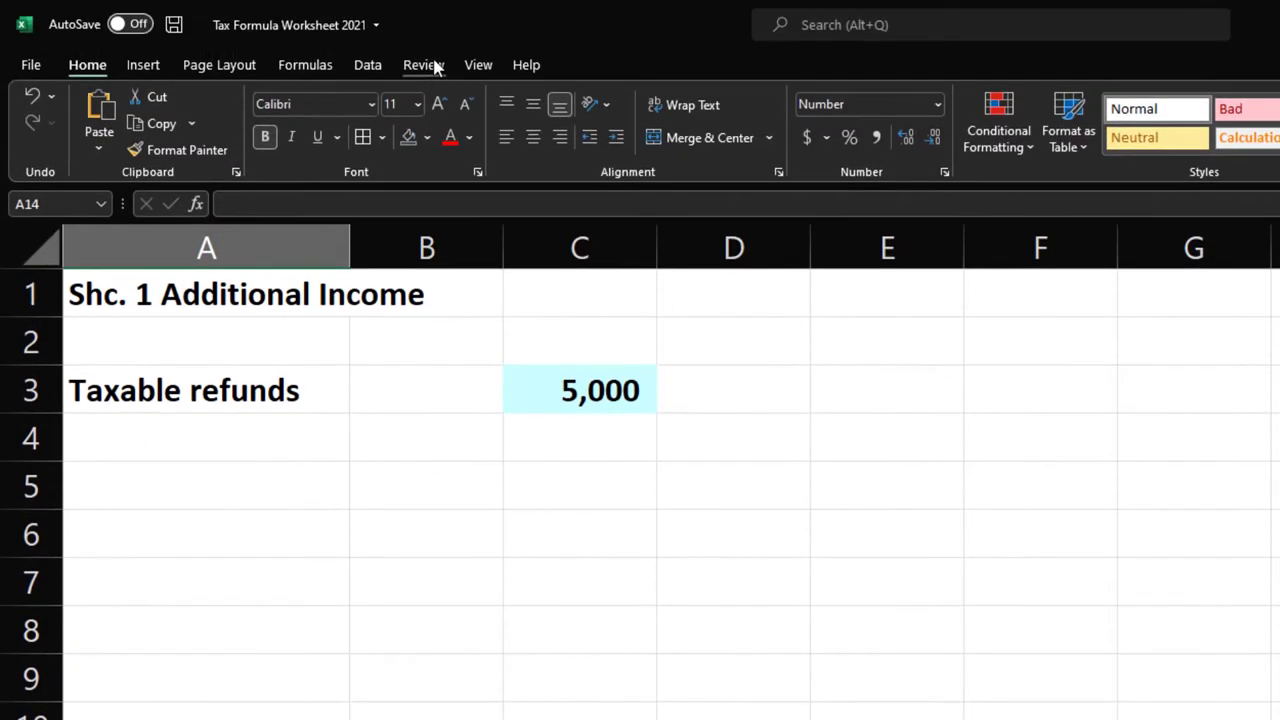
Step: Spell-check the sheet from the beginning and correct "Shc" so the heading in A1 reads "Sch. 1 Additional Income"
left_click(424, 64)
left_click(43, 115)
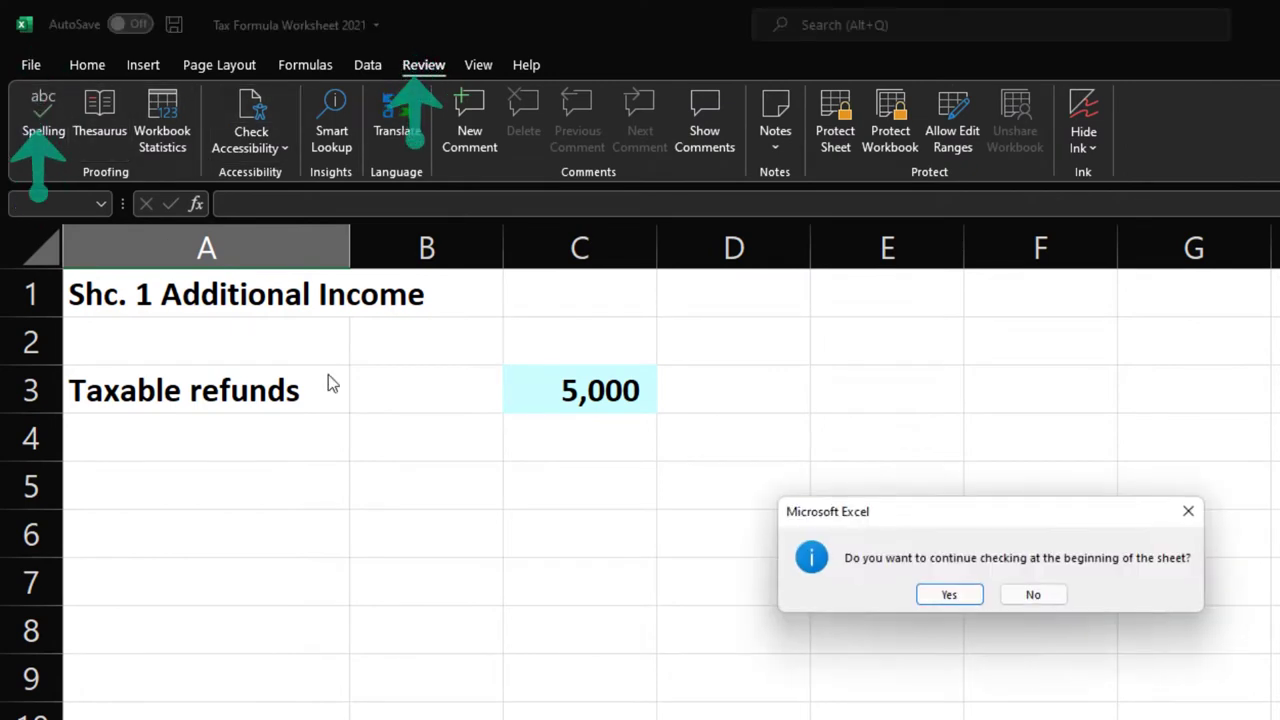
left_click(949, 595)
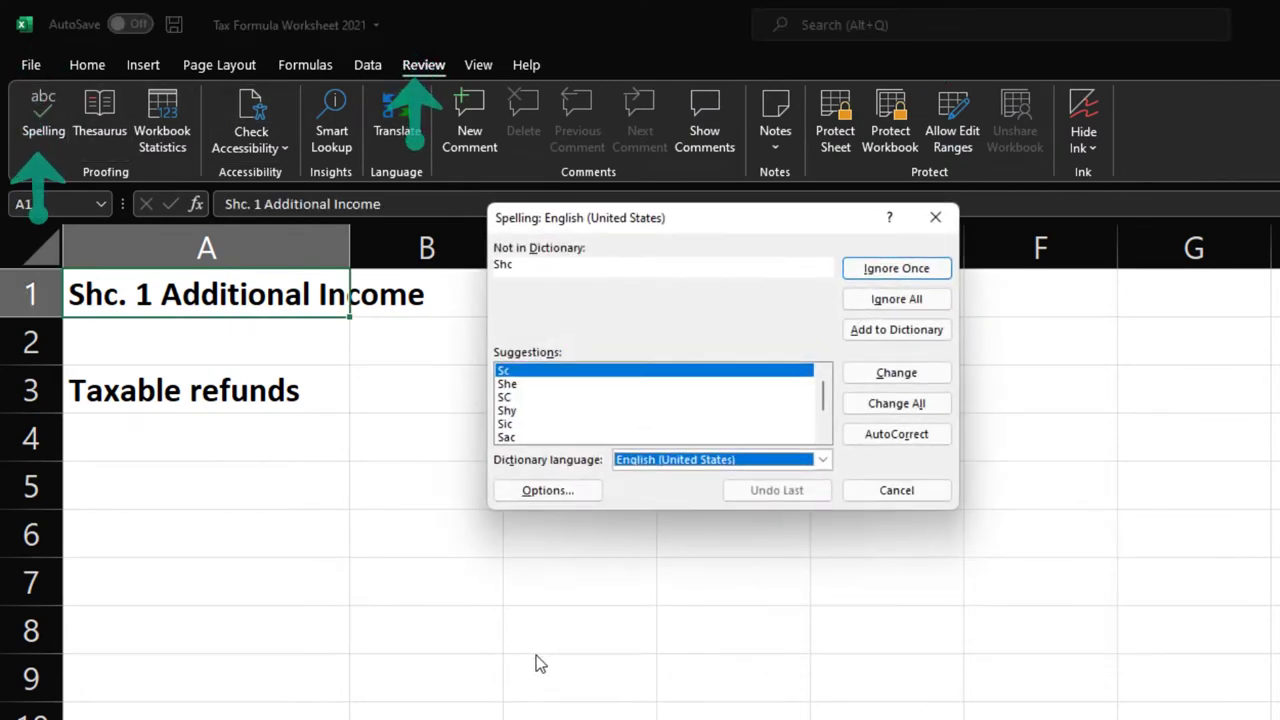
left_click(564, 268)
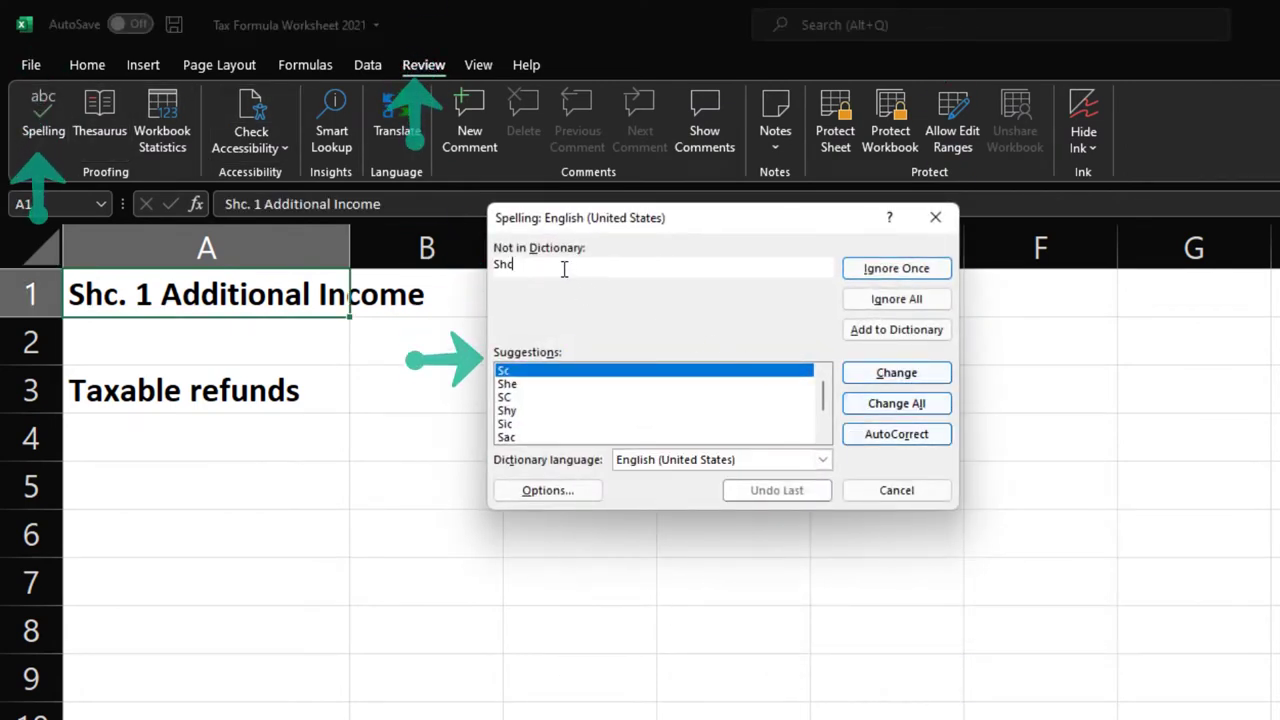
key("BackSpace")
key("BackSpace")
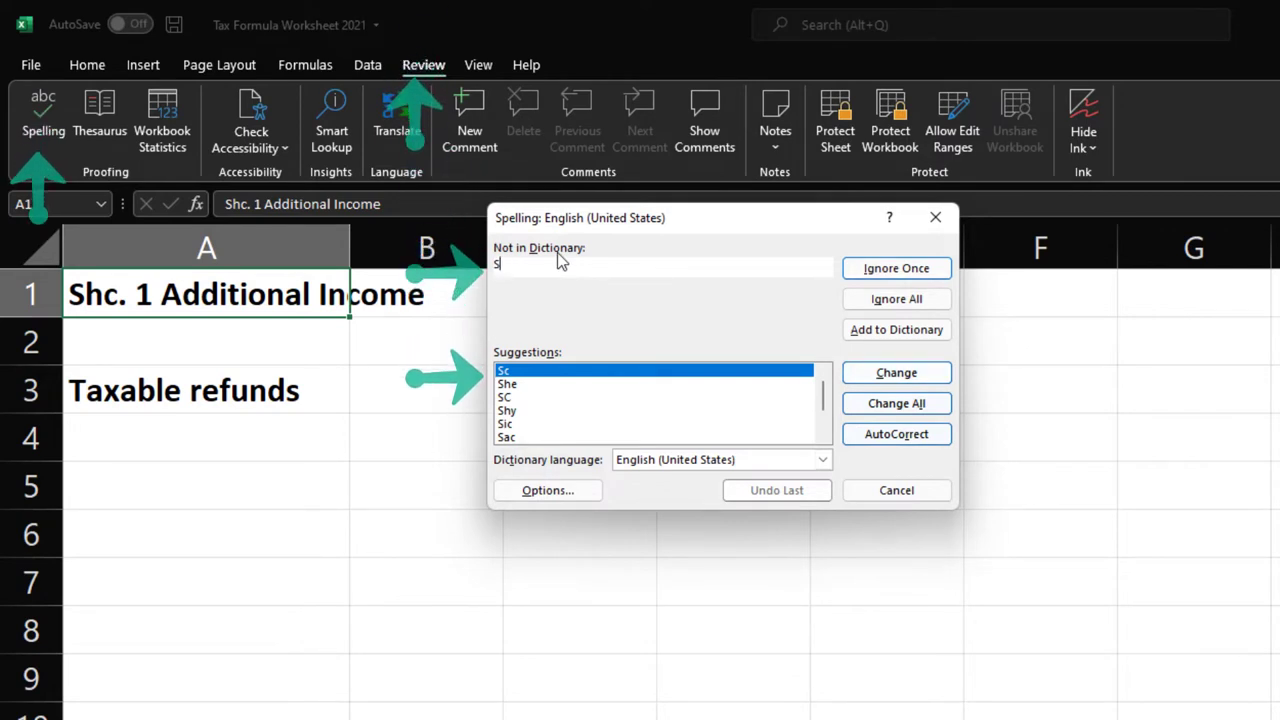
key("BackSpace")
key("BackSpace")
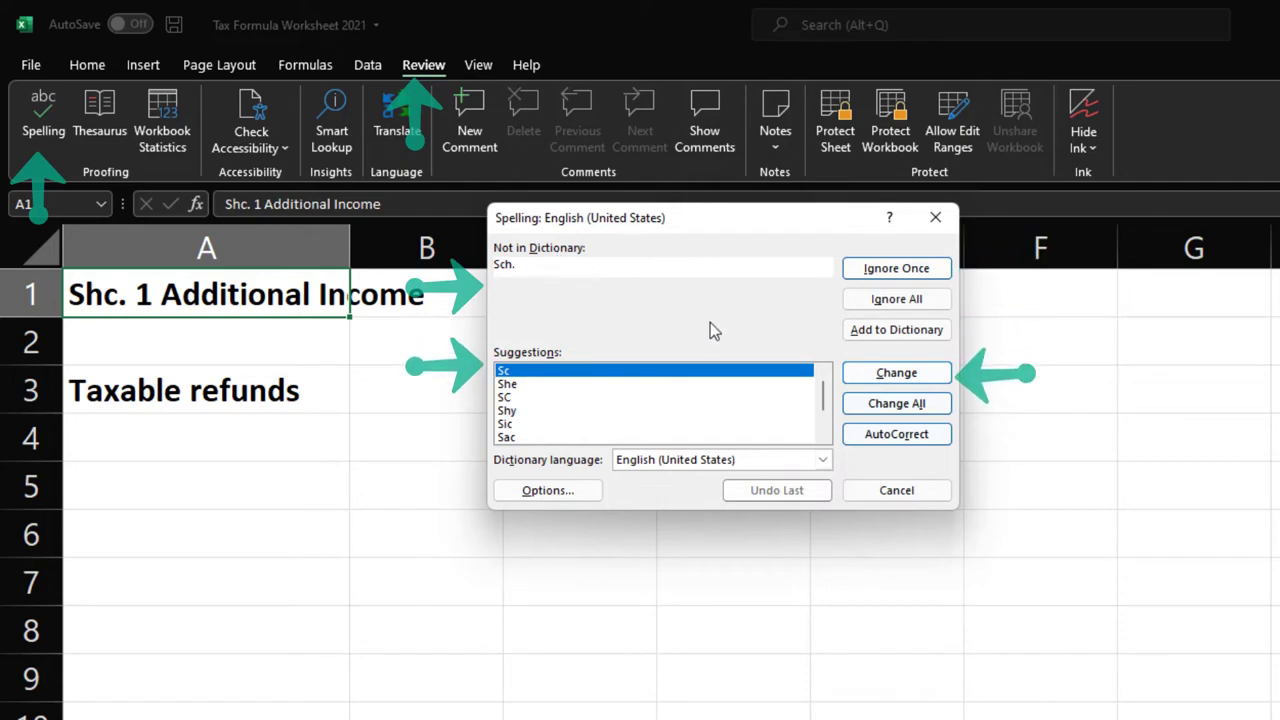
left_click(896, 372)
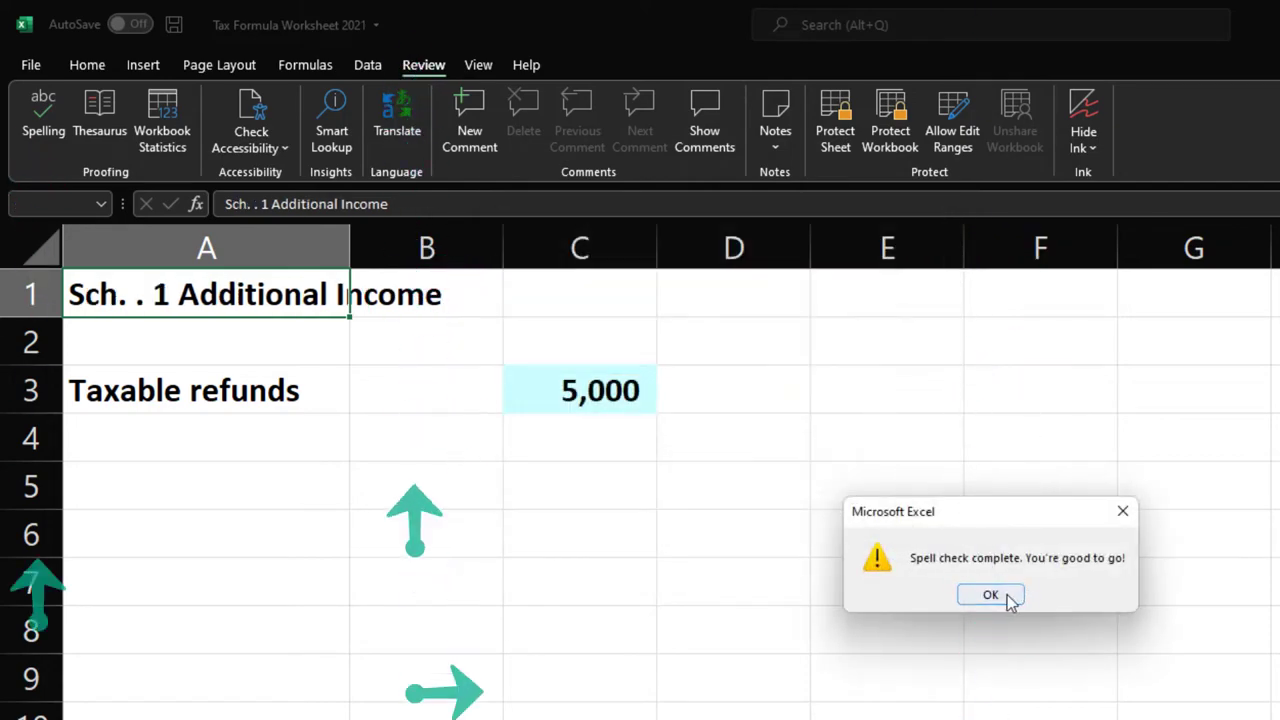
left_click(1004, 596)
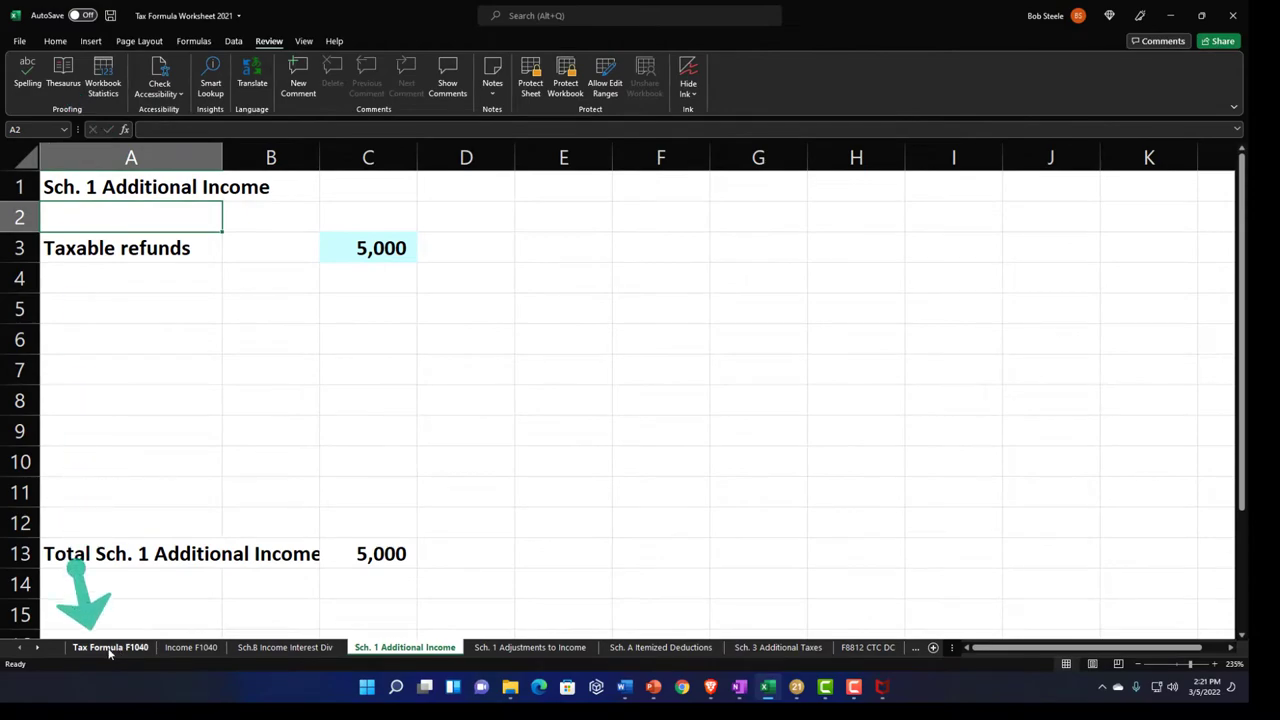
Step: Add the total from the Sch. 1 Additional Income sheet to the Income formula in D2 of the Tax Formula F1040 sheet
left_click(110, 647)
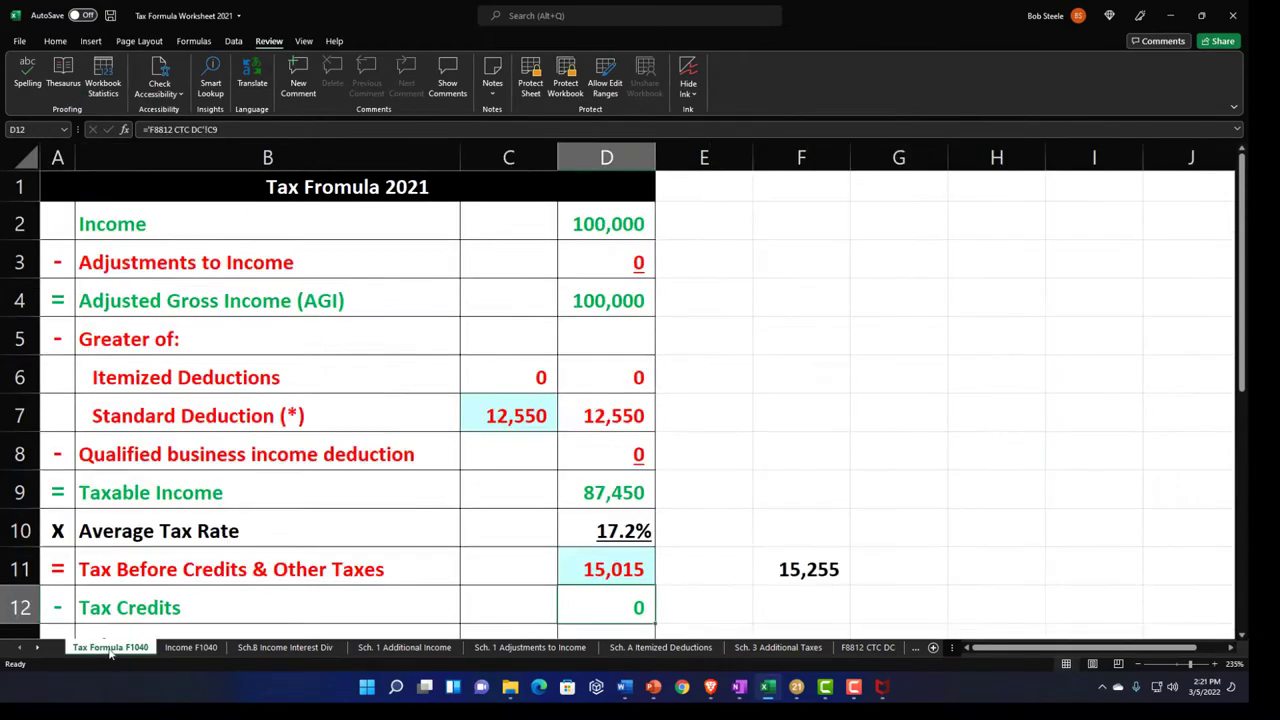
double_click(600, 226)
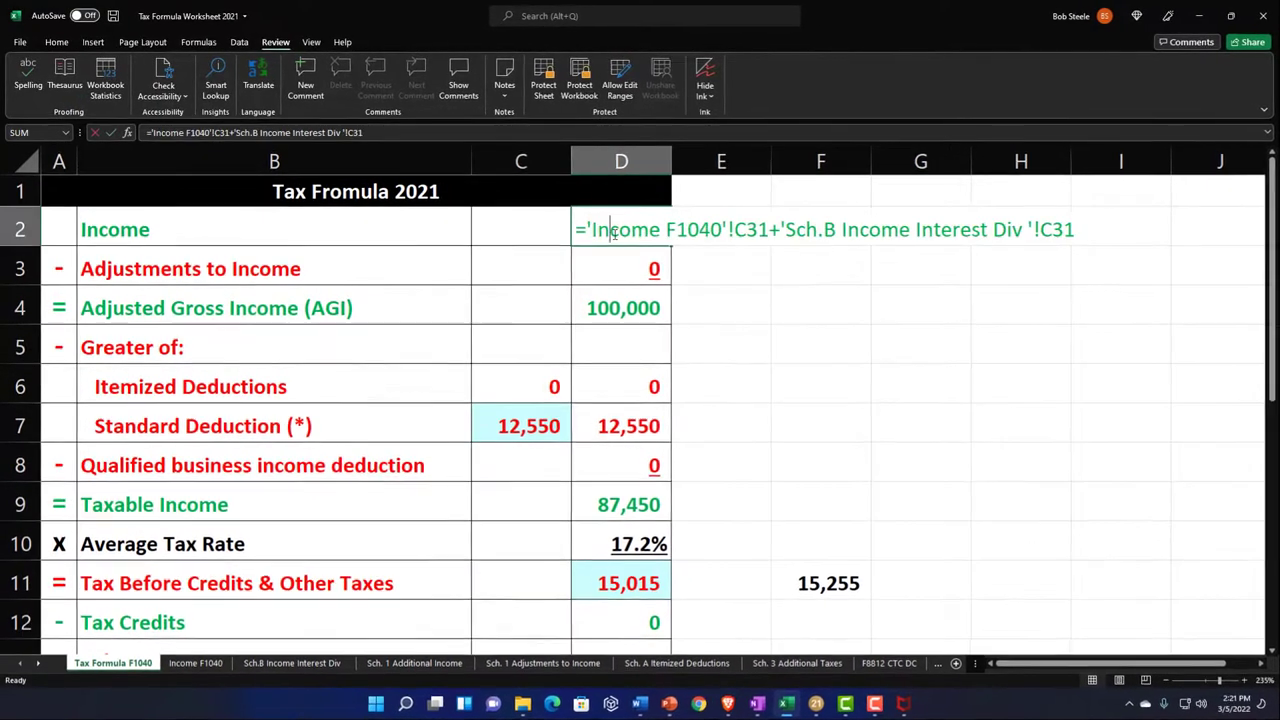
left_click_drag(614, 231, 1063, 235)
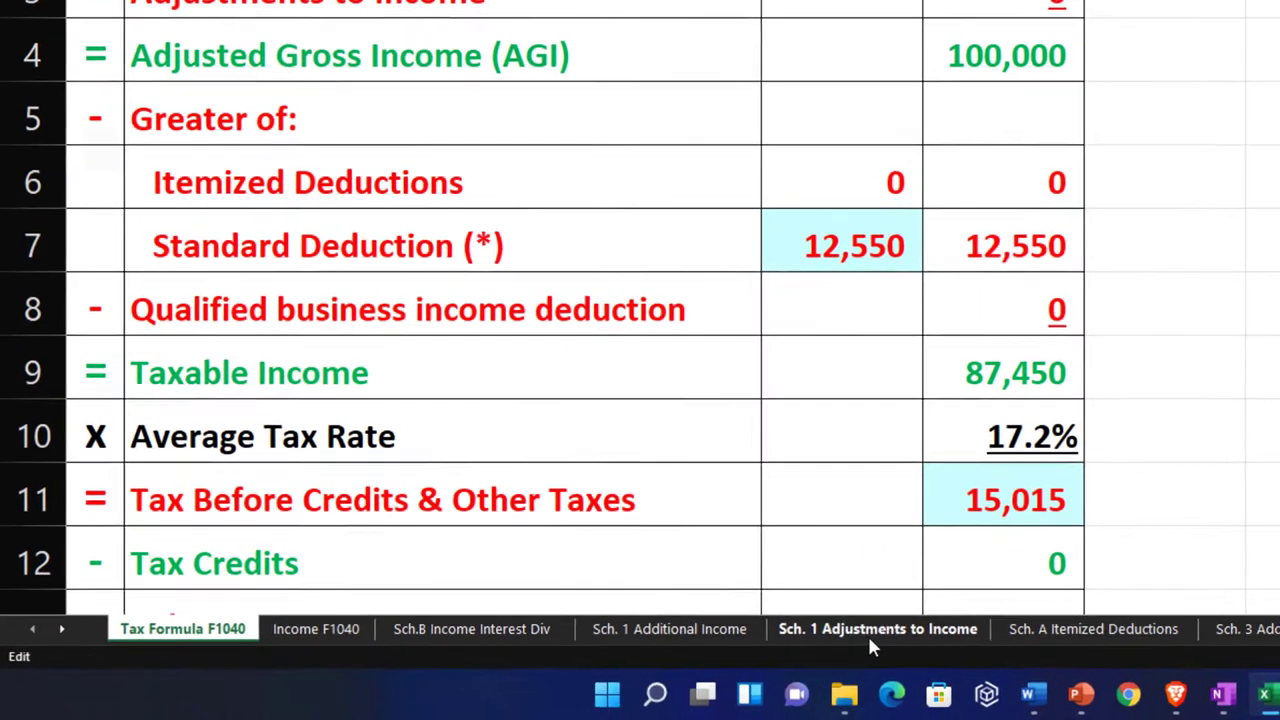
left_click(701, 630)
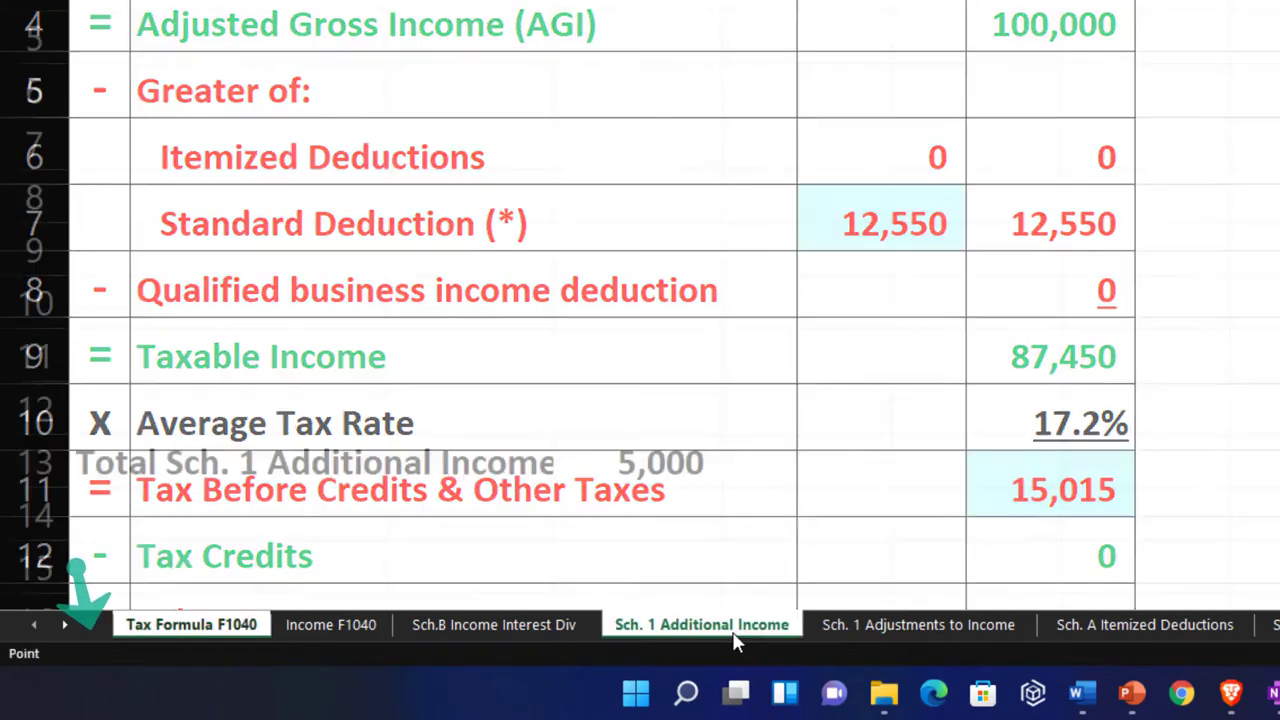
key("Return")
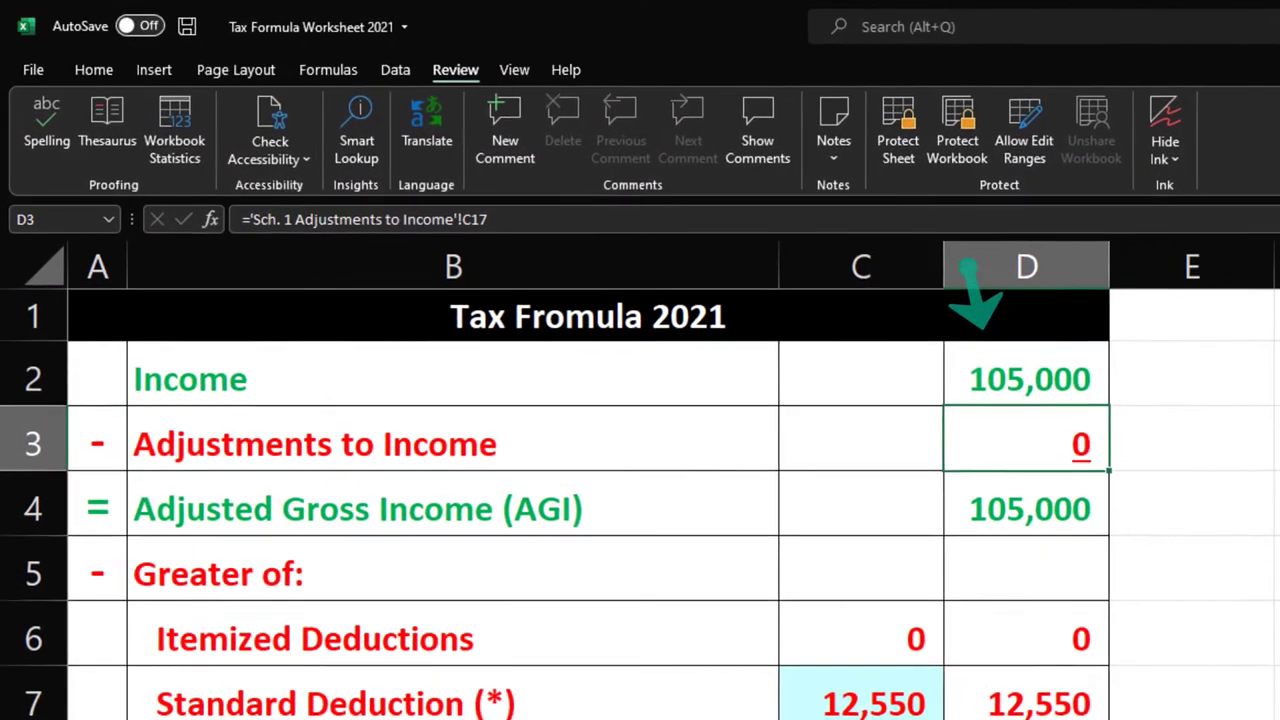
Step: Compare the worksheet's standard deduction and taxable income with Form 1040 in Lacerte, and look up the tax on page 2
left_click(555, 455)
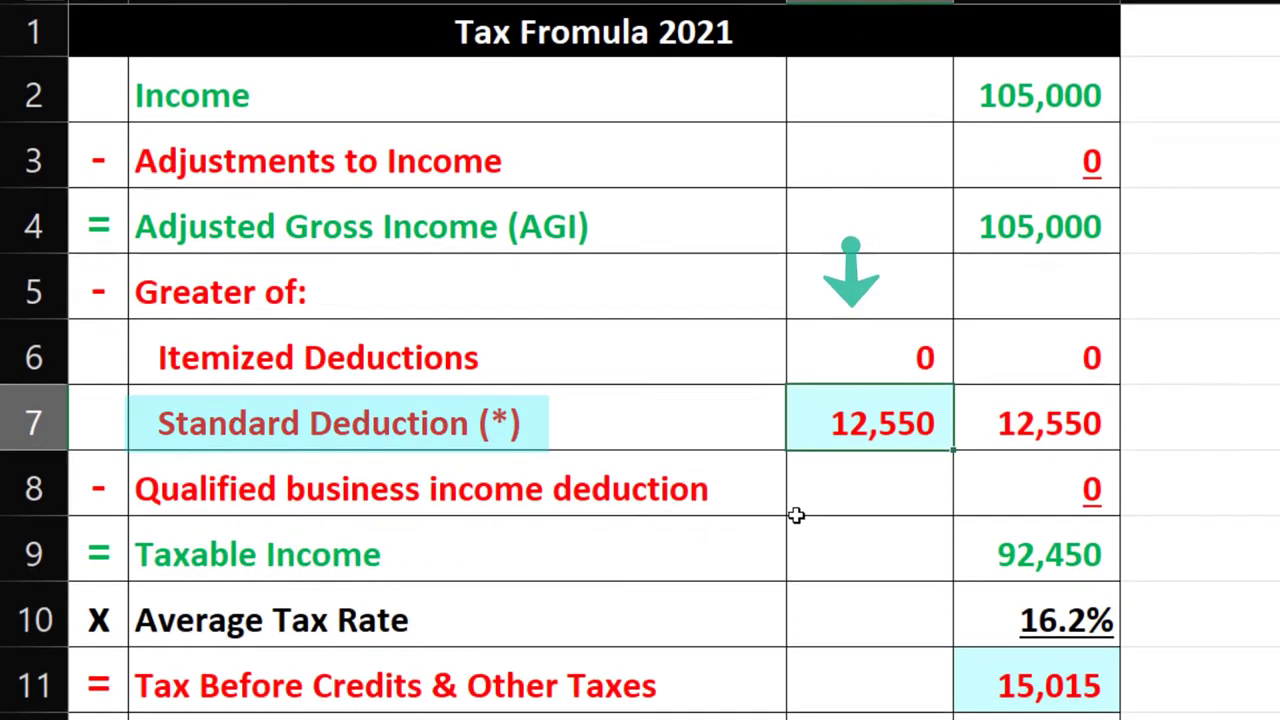
left_click(990, 545)
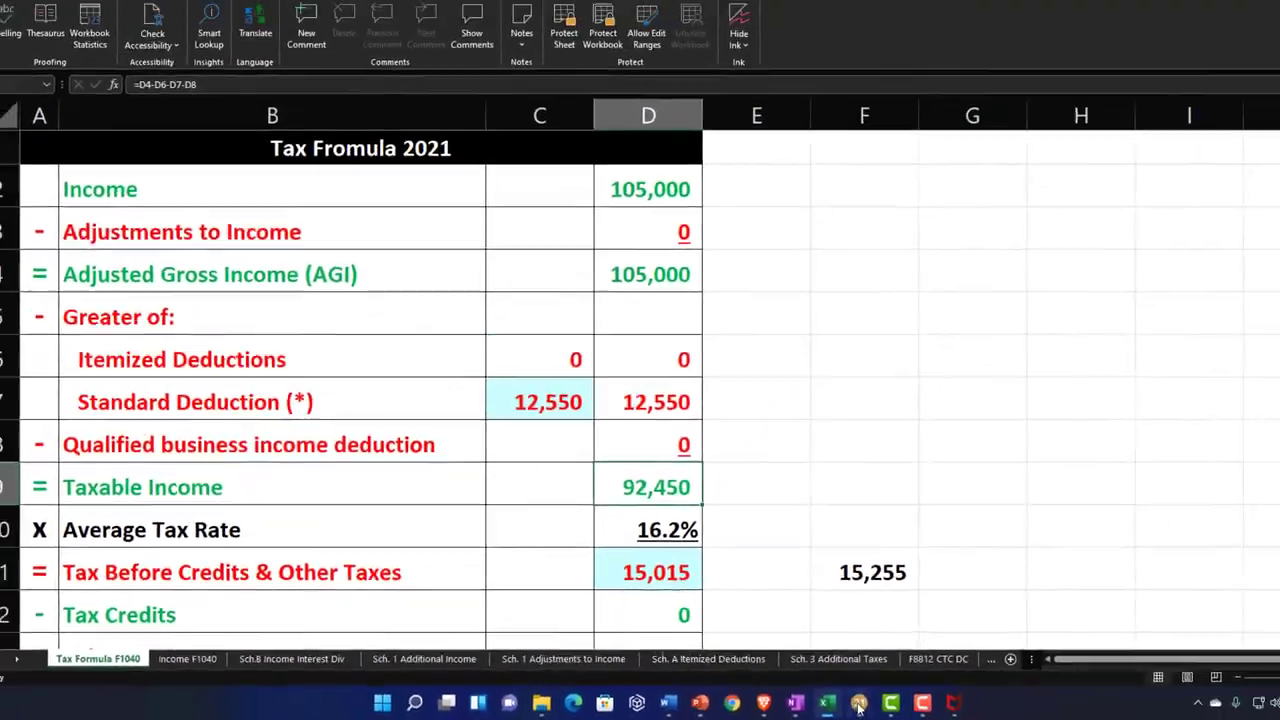
left_click(1276, 690)
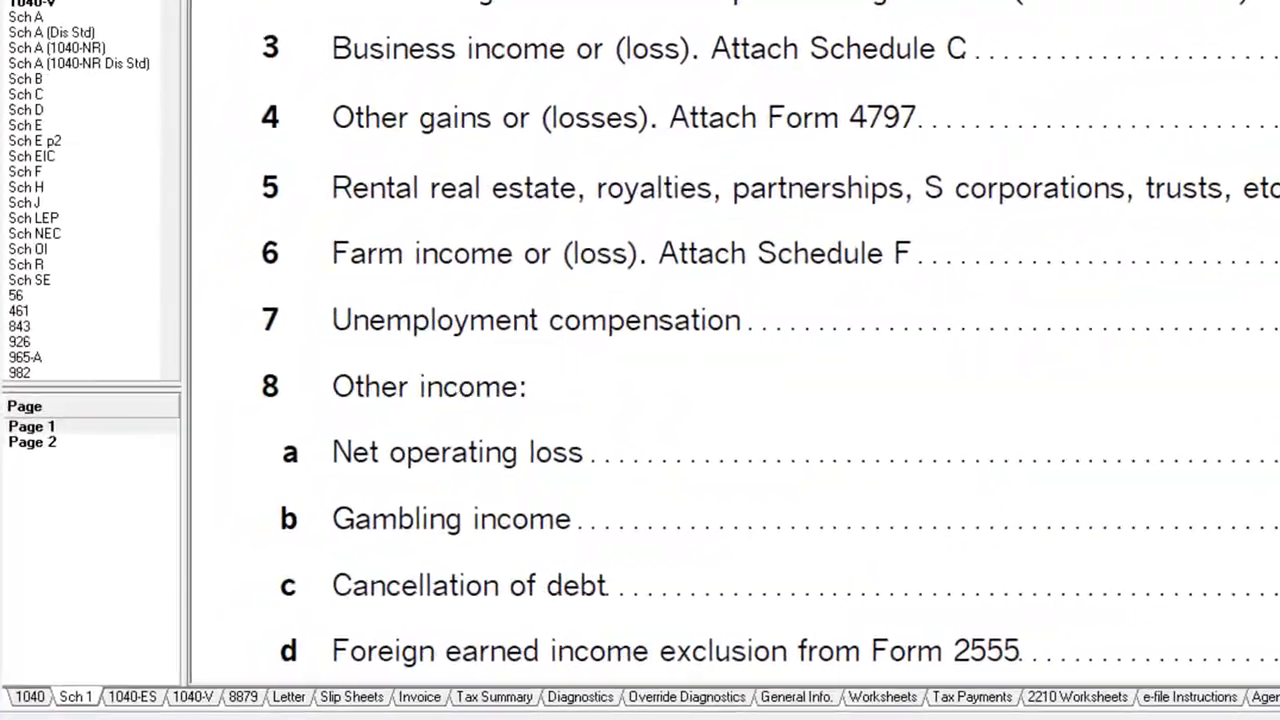
scroll(90, 190, "down", 7)
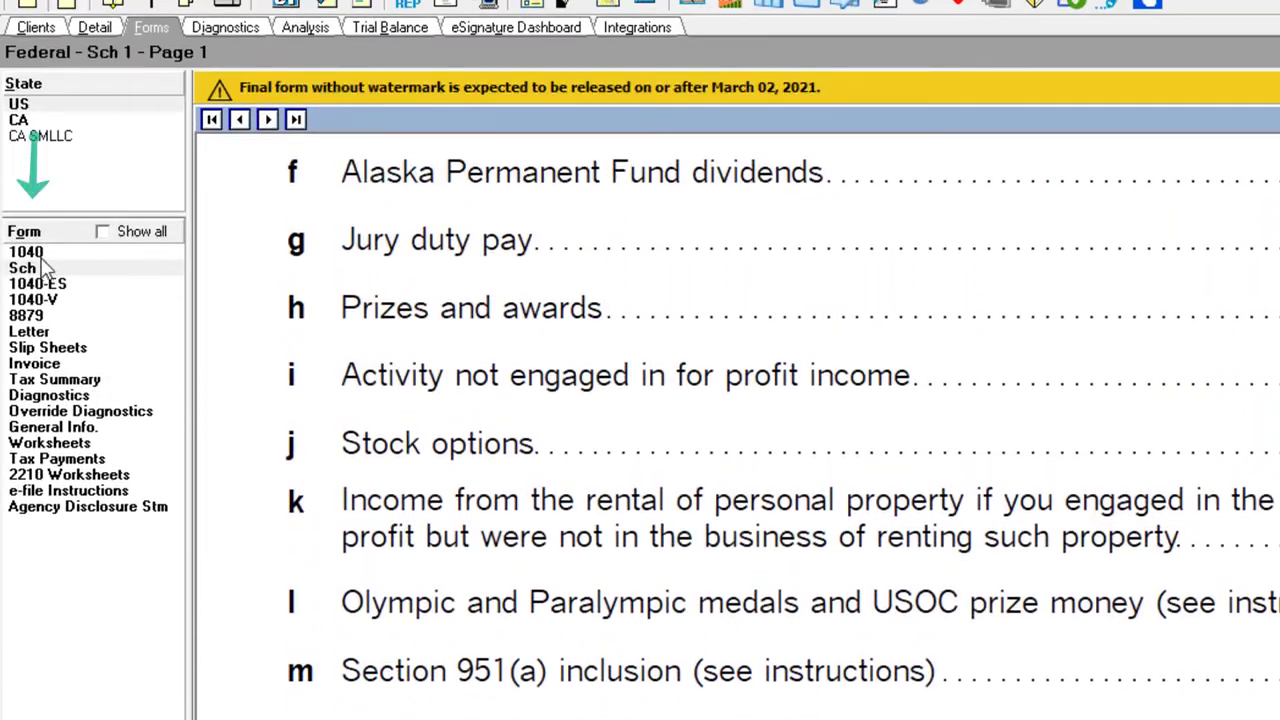
scroll(1167, 625, "down", 10)
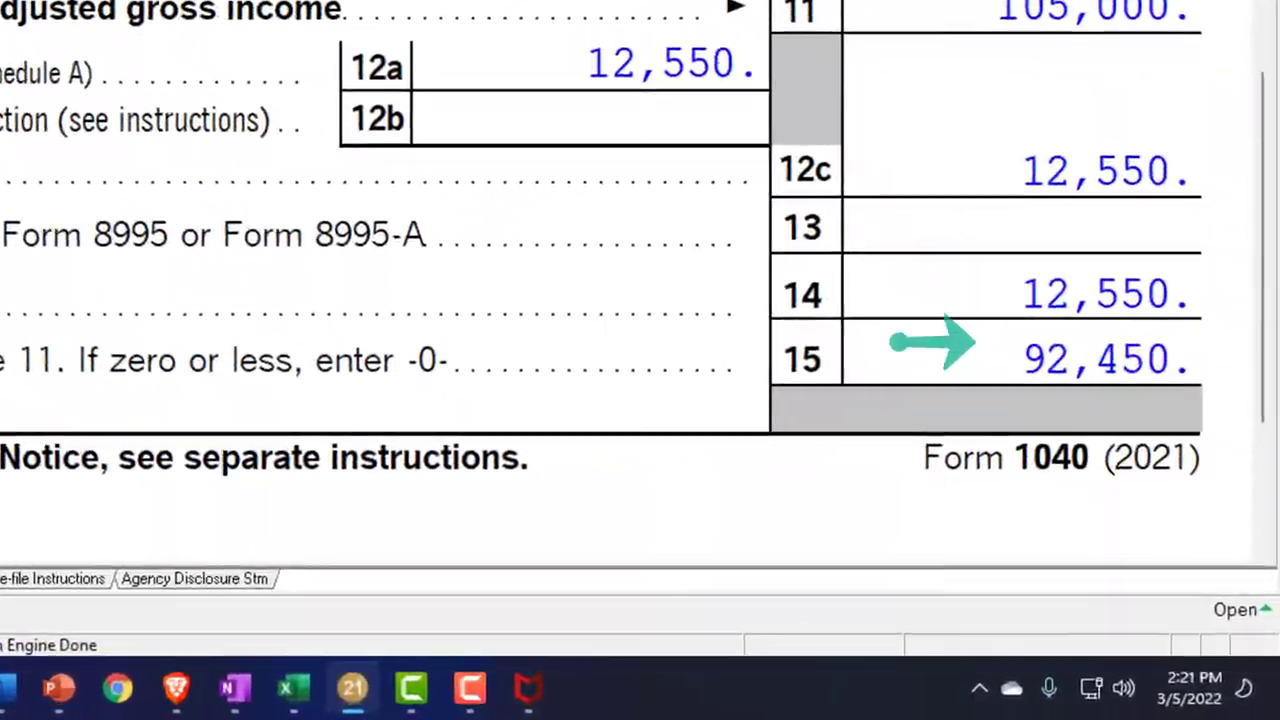
scroll(640, 300, "down", 5)
scroll(640, 360, "up", 2)
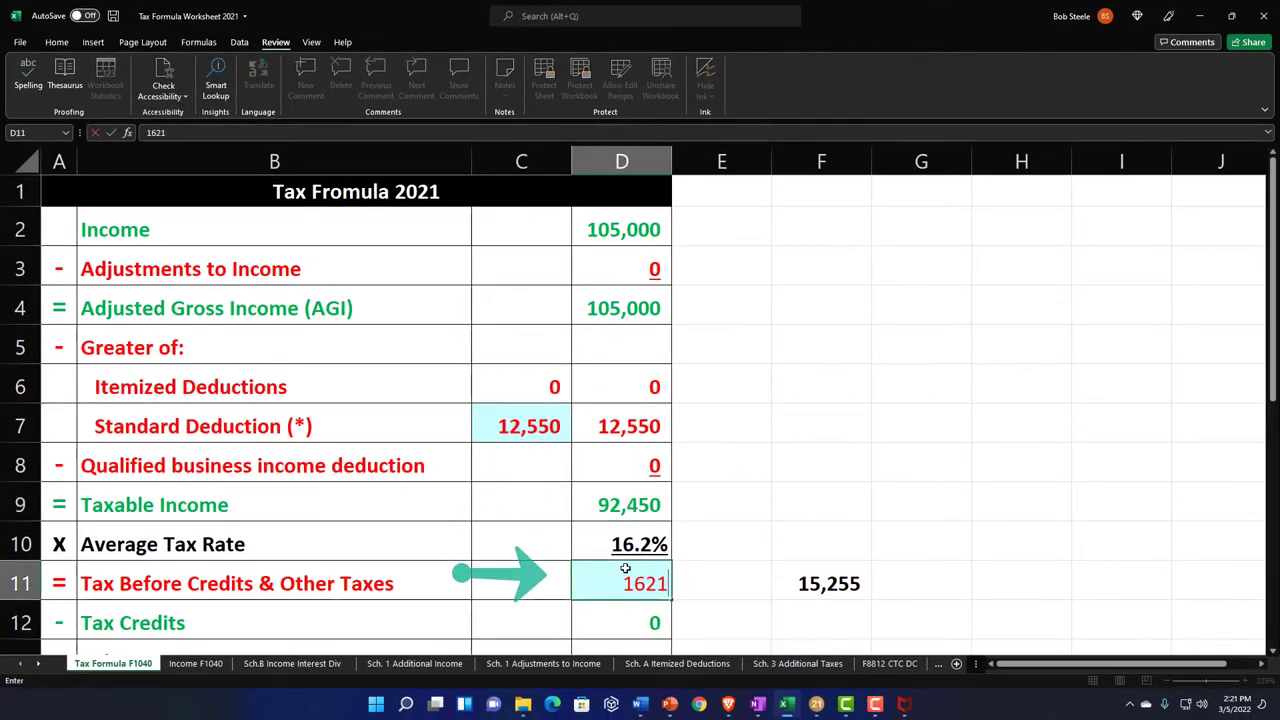
Step: Back in Excel, enter 16,250 as Tax Before Credits & Other Taxes in cell D11 of the Tax Formula F1040 sheet
type("50")
key("Return")
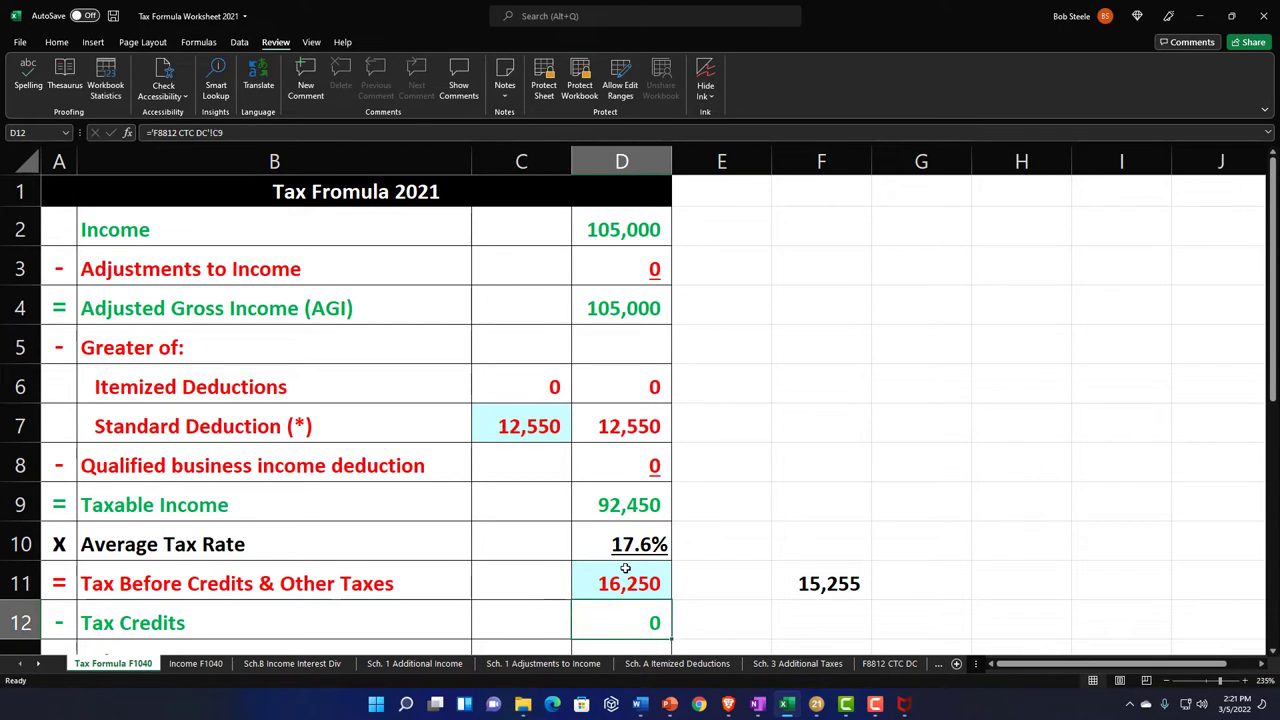
Step: Return to Form 1040 in Lacerte and review the page 1 income lines, including other income from Schedule 1
left_click(786, 706)
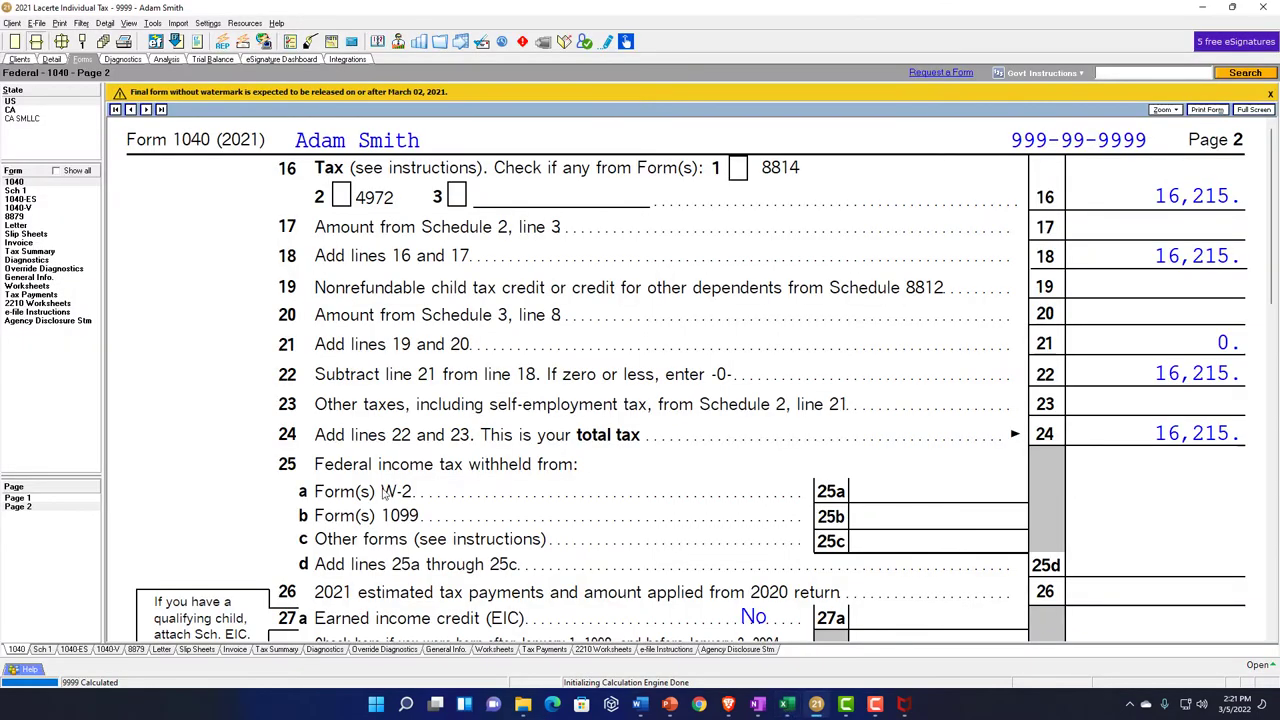
left_click(17, 497)
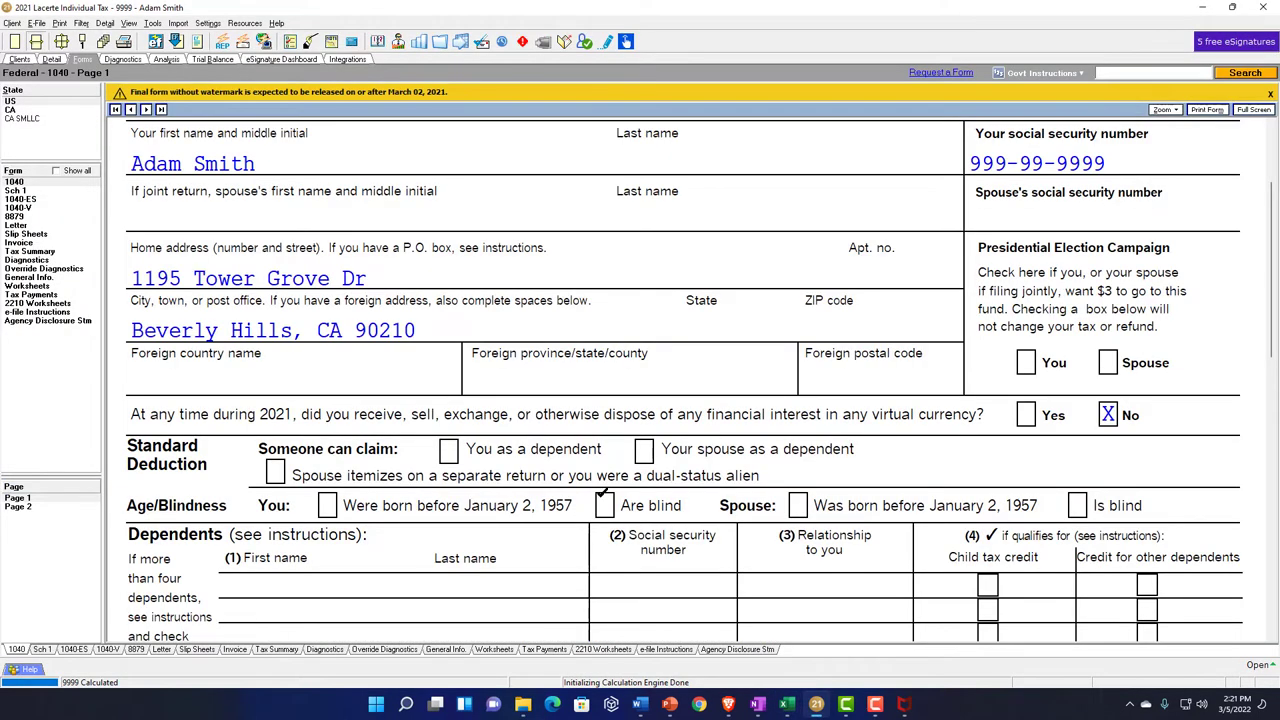
scroll(603, 502, "down", 10)
scroll(603, 502, "down", 2)
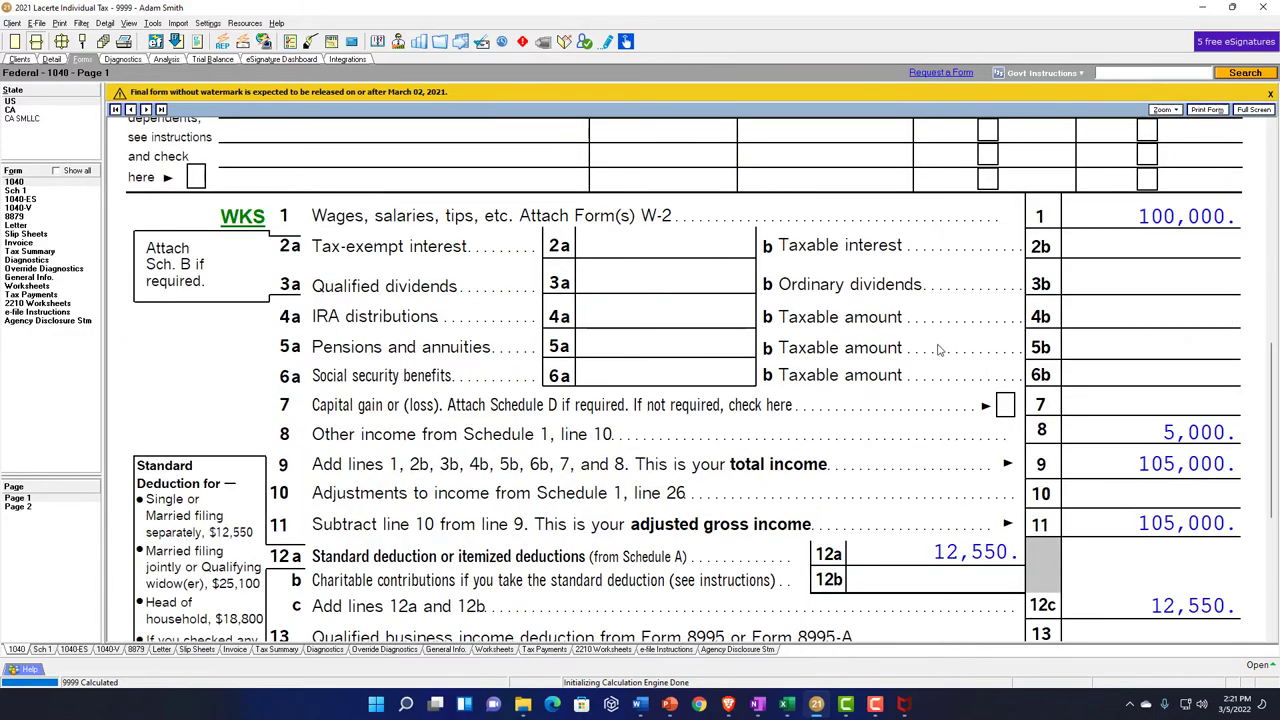